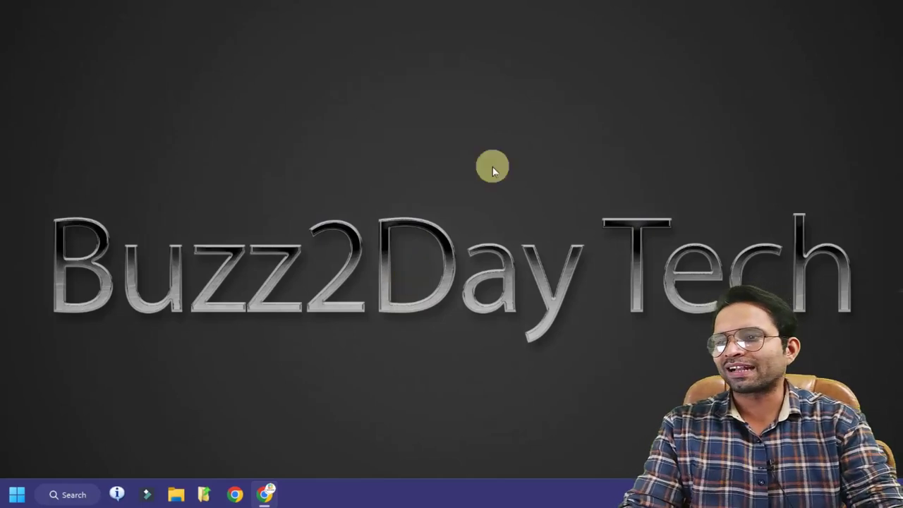
Step: Launch Excel from the Run prompt, start a blank workbook and widen column A
{"action": "key", "text": "super+r"}
{"action": "type", "text": "exce"}
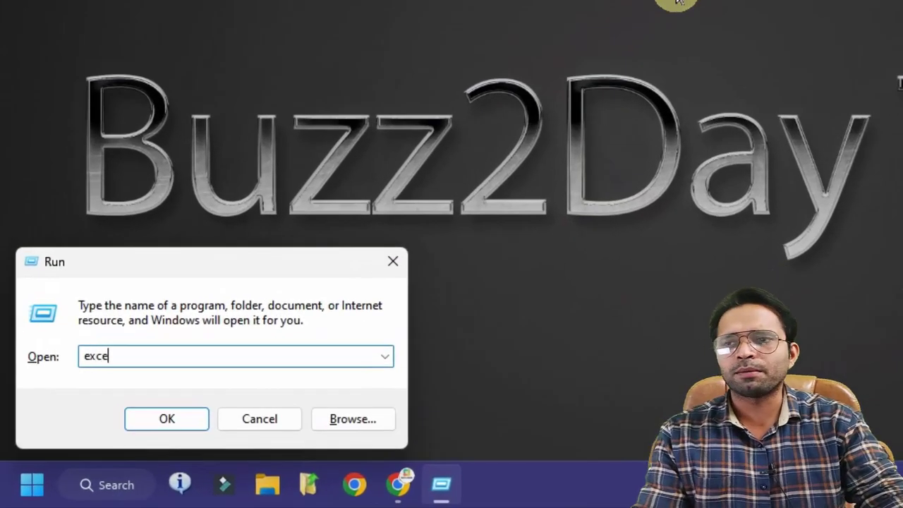
{"action": "type", "text": "l"}
{"action": "key", "text": "Return"}
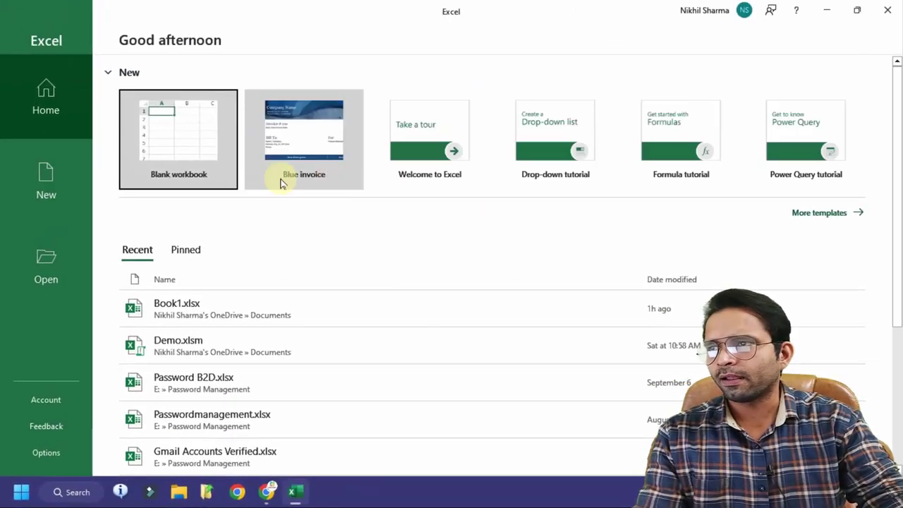
{"action": "left_click", "coordinate": [221, 145]}
{"action": "left_click", "coordinate": [57, 155]}
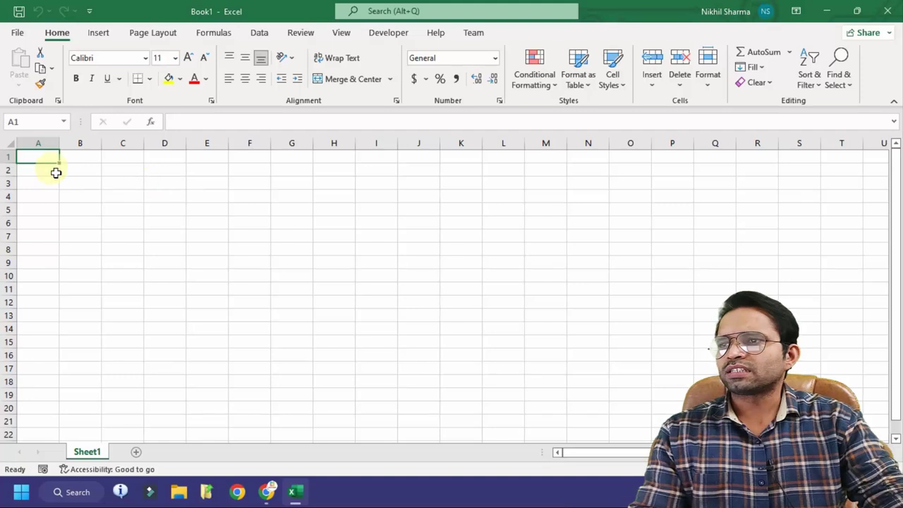
{"action": "left_click_drag", "start_coordinate": [62, 143], "coordinate": [288, 146]}
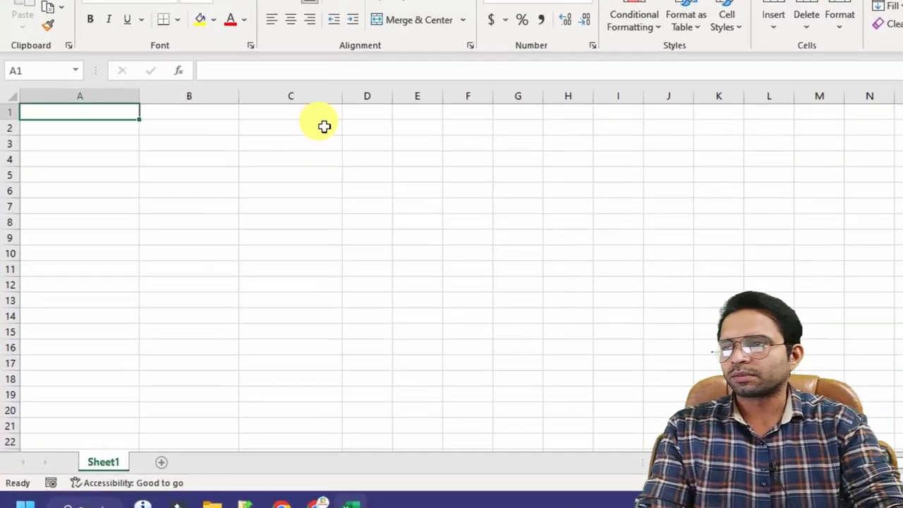
Step: Enter the headers Date, Profit and Loss in A1:C1 and select the header row
{"action": "type", "text": "date"}
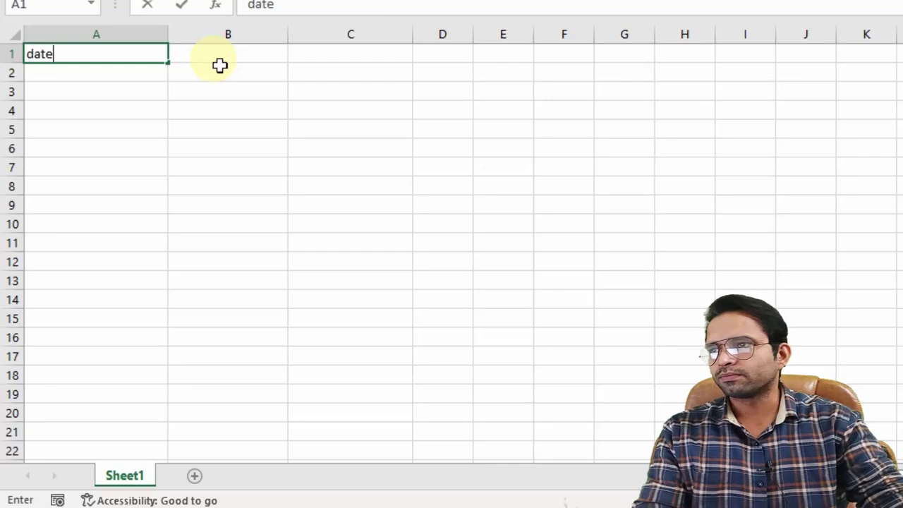
{"action": "key", "text": "Tab"}
{"action": "left_click", "coordinate": [107, 62]}
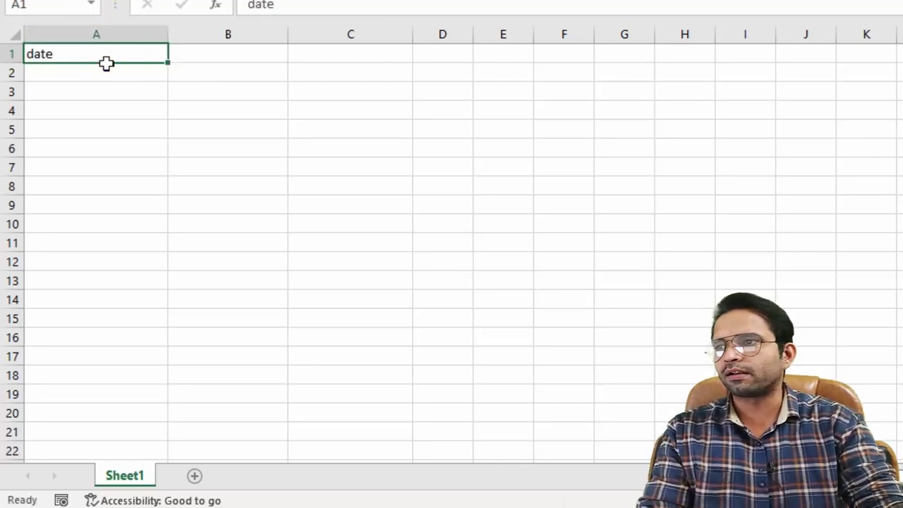
{"action": "type", "text": "Date"}
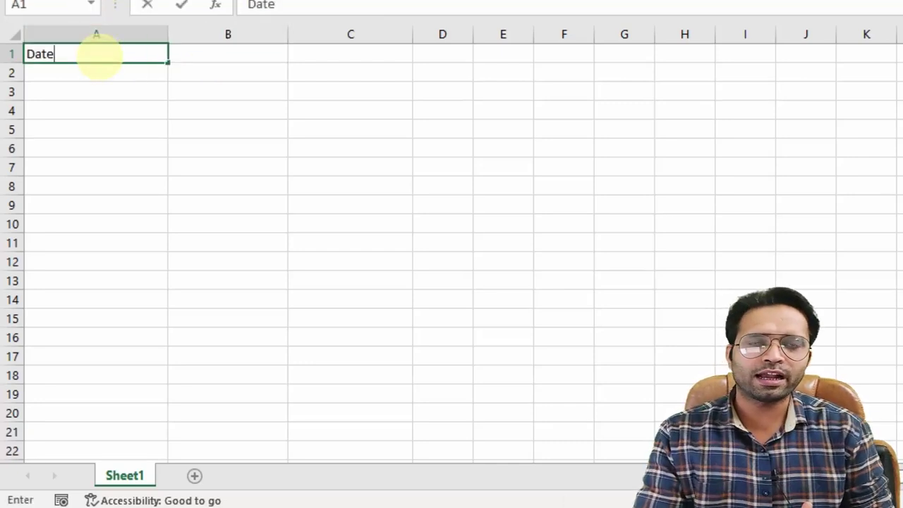
{"action": "key", "text": "Tab"}
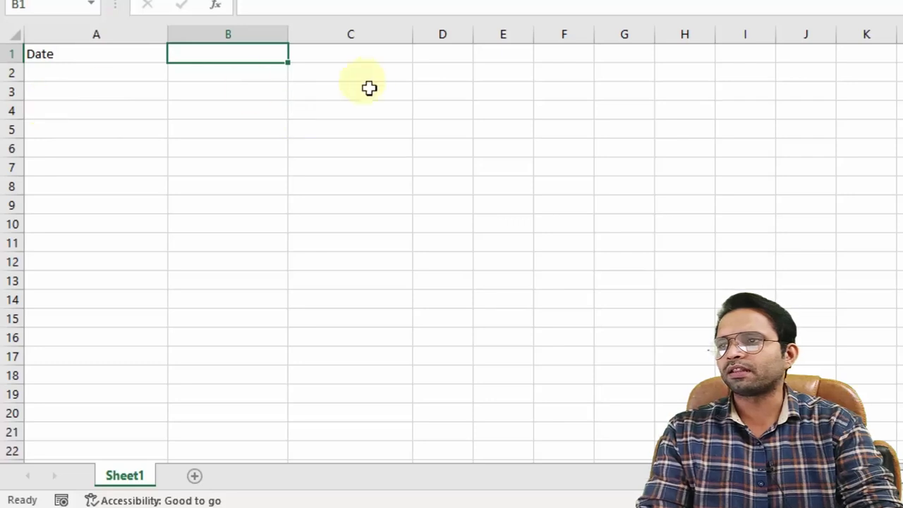
{"action": "type", "text": "Pr"}
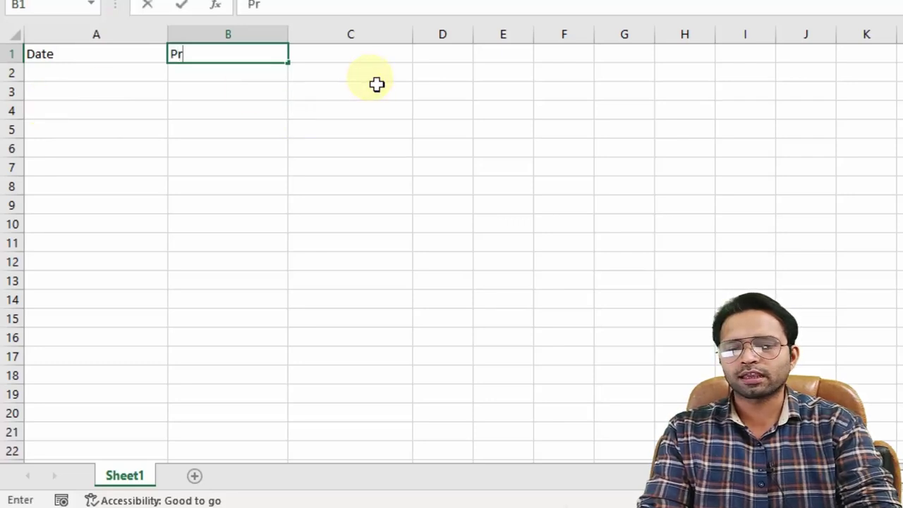
{"action": "type", "text": "ofit"}
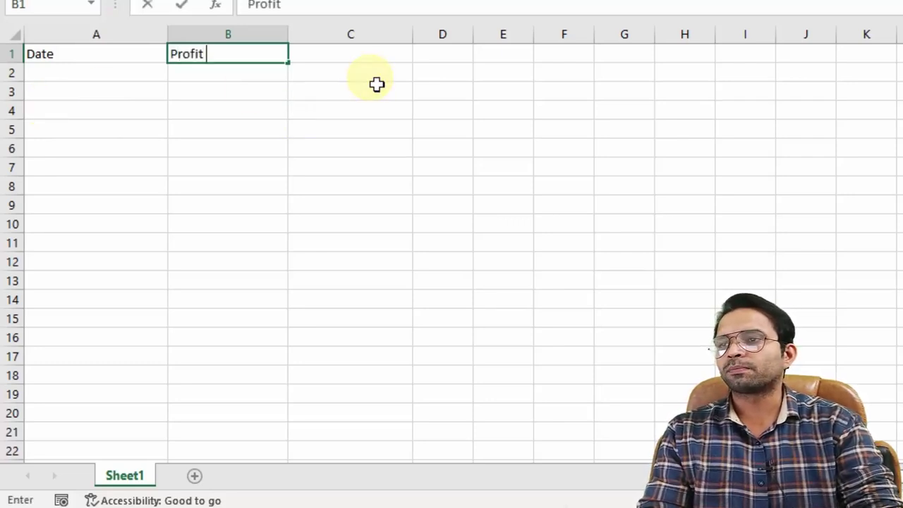
{"action": "key", "text": "Tab"}
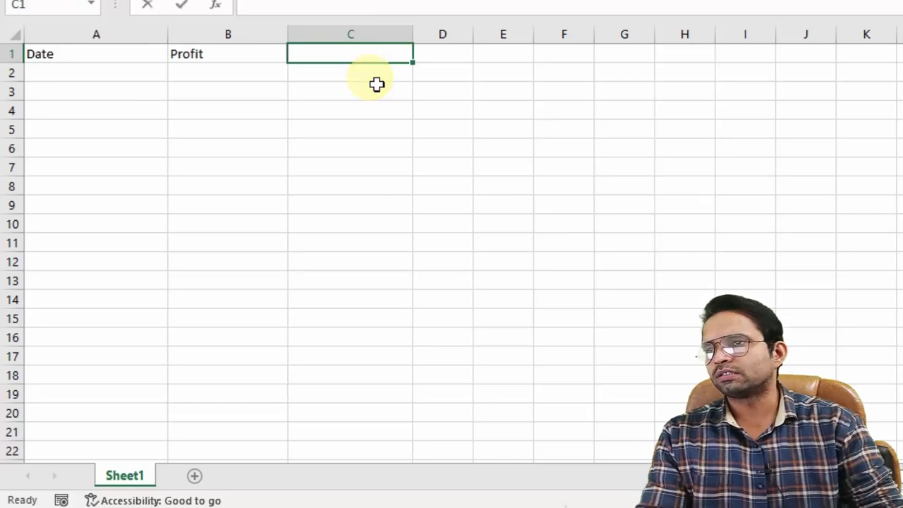
{"action": "type", "text": "Loss"}
{"action": "key", "text": "Return"}
{"action": "key", "text": "Home"}
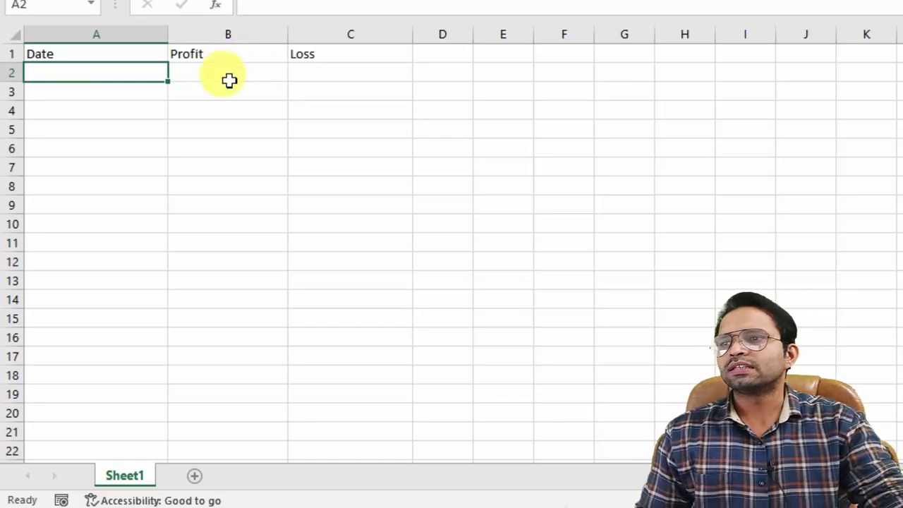
{"action": "left_click_drag", "start_coordinate": [132, 56], "coordinate": [333, 57]}
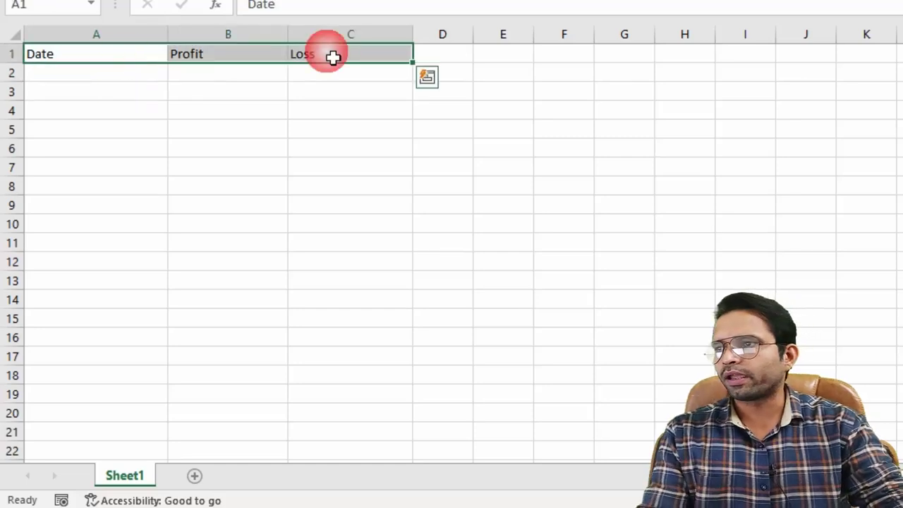
{"action": "left_click", "coordinate": [94, 80]}
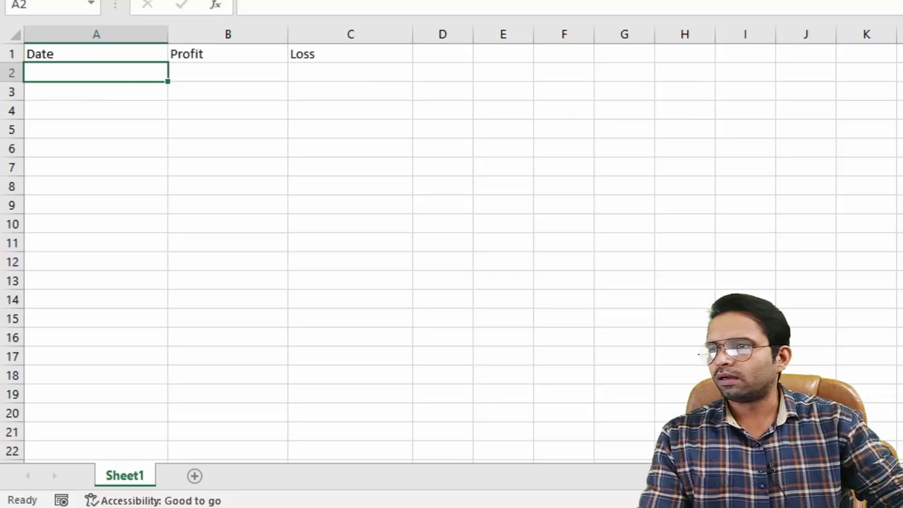
Step: Enter 1-12-2022 in A2 and fill the dates down to 10-12-22 in A11
{"action": "type", "text": "12-"}
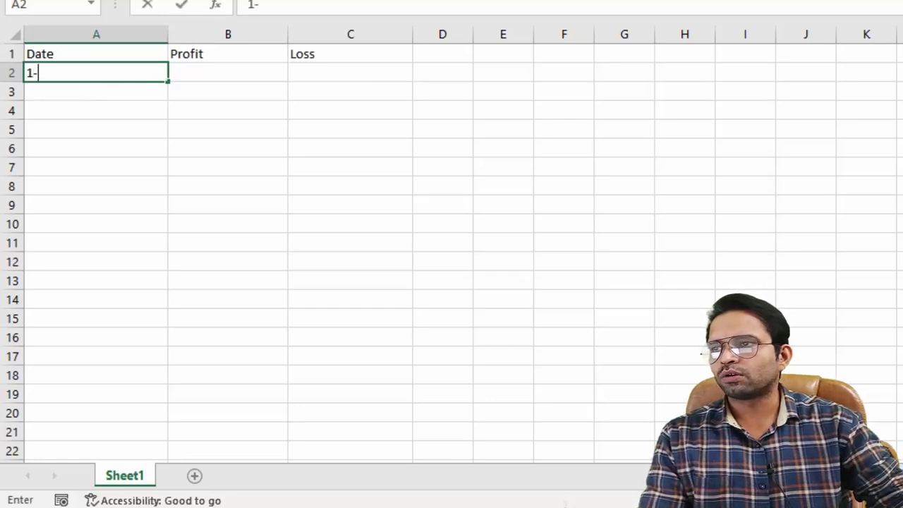
{"action": "type", "text": "2022"}
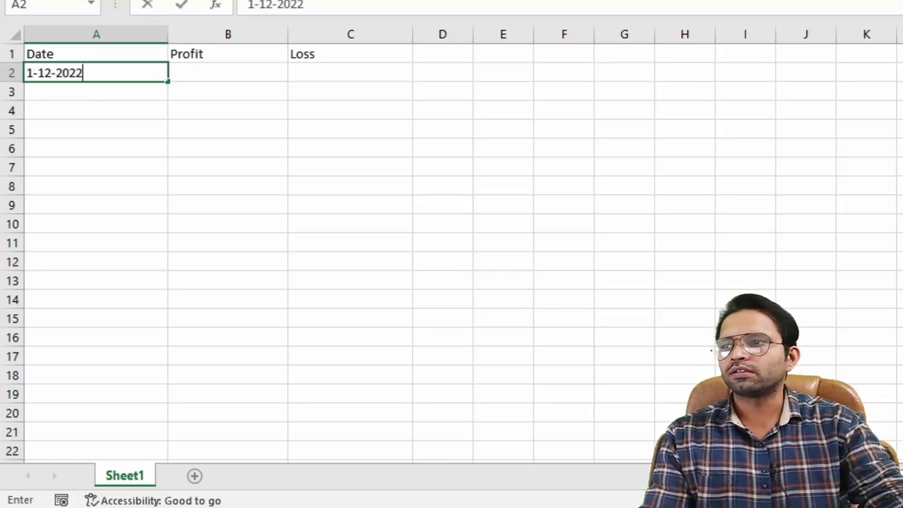
{"action": "key", "text": "Return"}
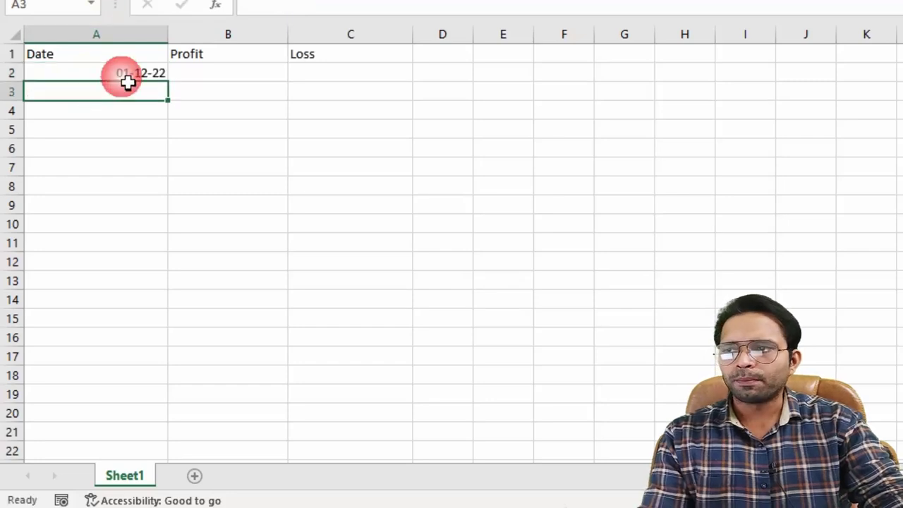
{"action": "left_click", "coordinate": [123, 76]}
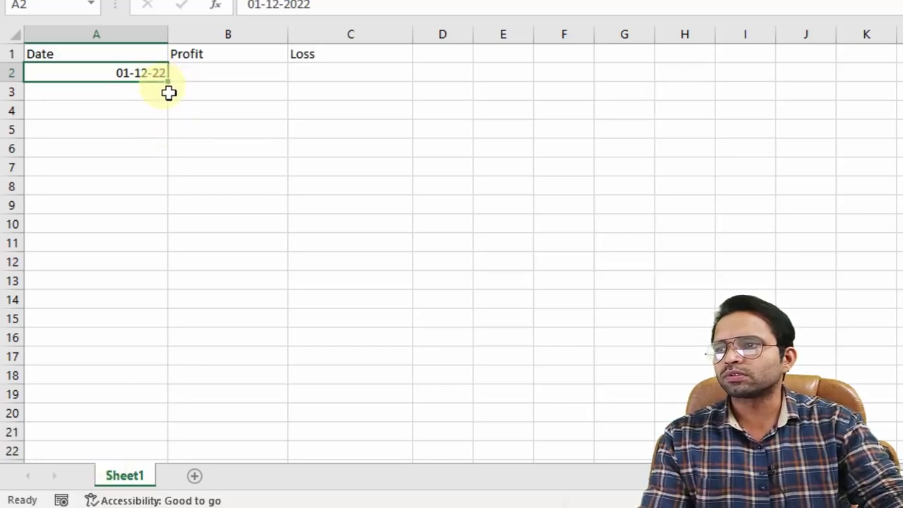
{"action": "left_click_drag", "start_coordinate": [173, 90], "coordinate": [173, 248]}
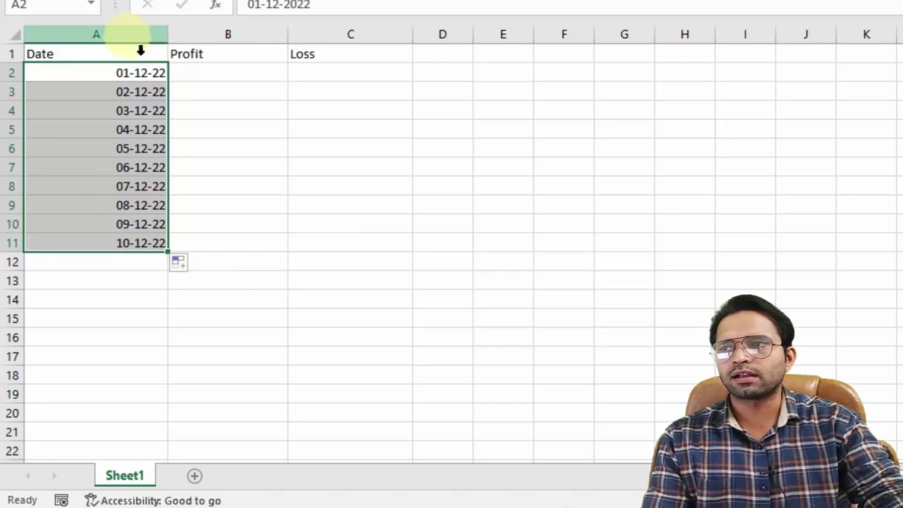
{"action": "left_click", "coordinate": [256, 79]}
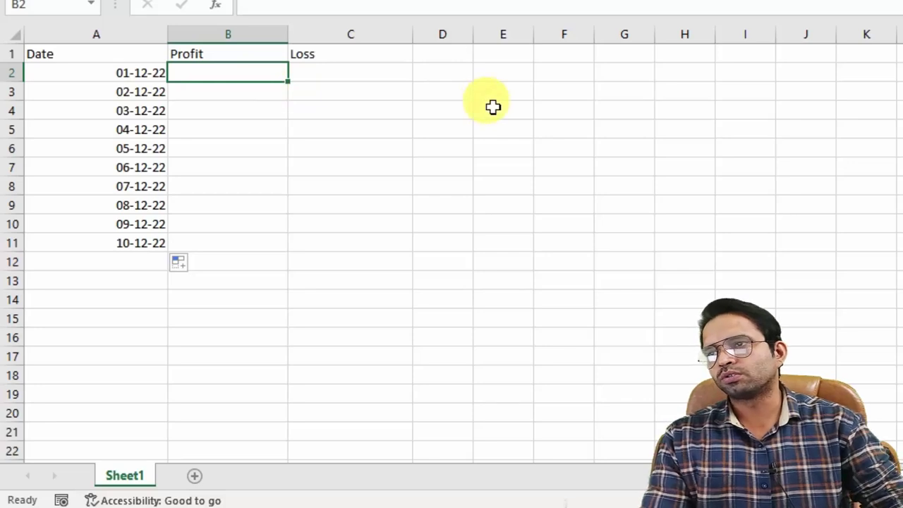
Step: Enter the Profit values 2000, 1500, 0, 500, 3000, 1500, 120, 1200, 0, 0 in B2:B11
{"action": "type", "text": "2000"}
{"action": "key", "text": "Return"}
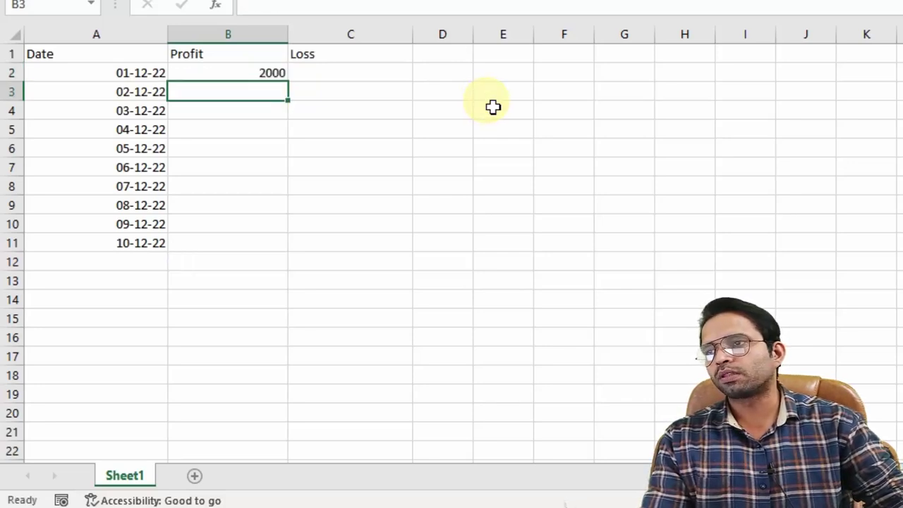
{"action": "type", "text": "1500"}
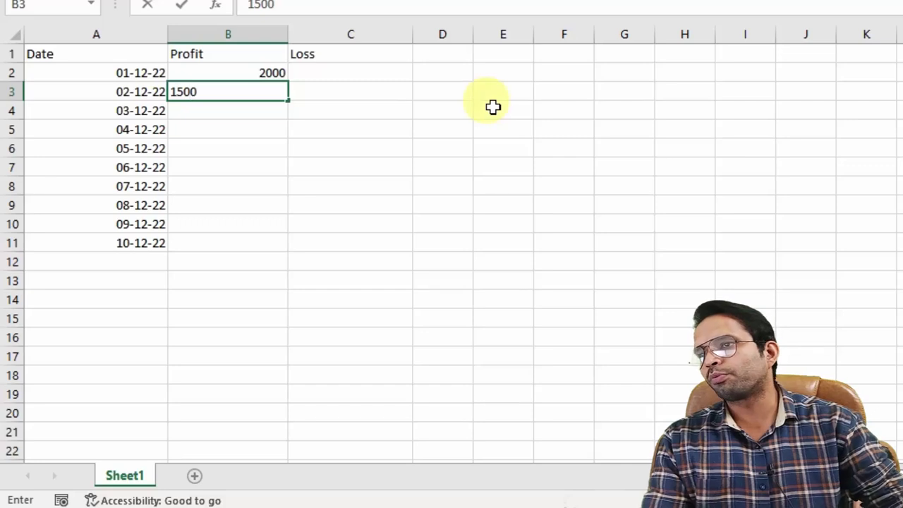
{"action": "key", "text": "Return"}
{"action": "type", "text": "0"}
{"action": "key", "text": "Return"}
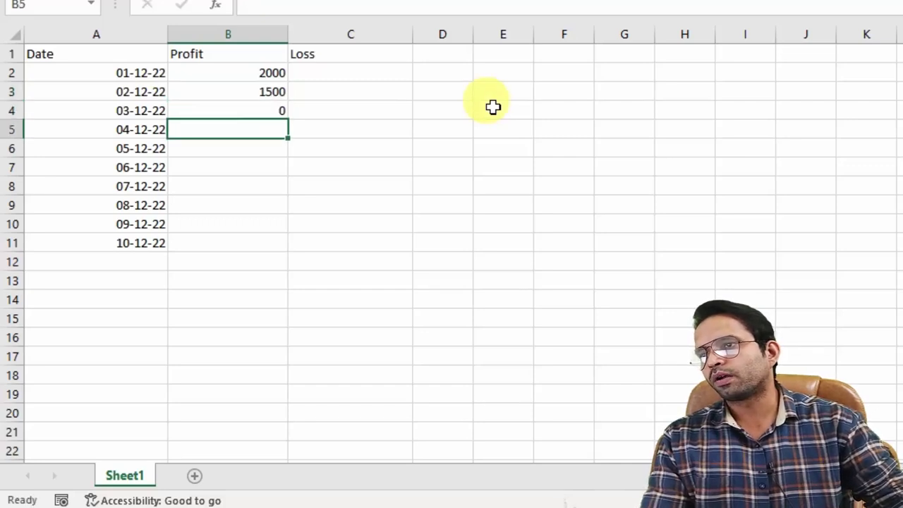
{"action": "type", "text": "500"}
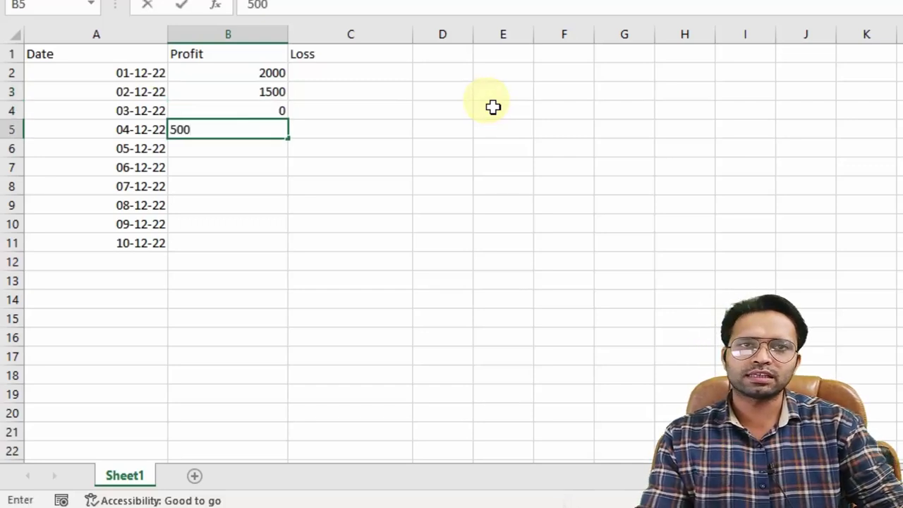
{"action": "key", "text": "Return"}
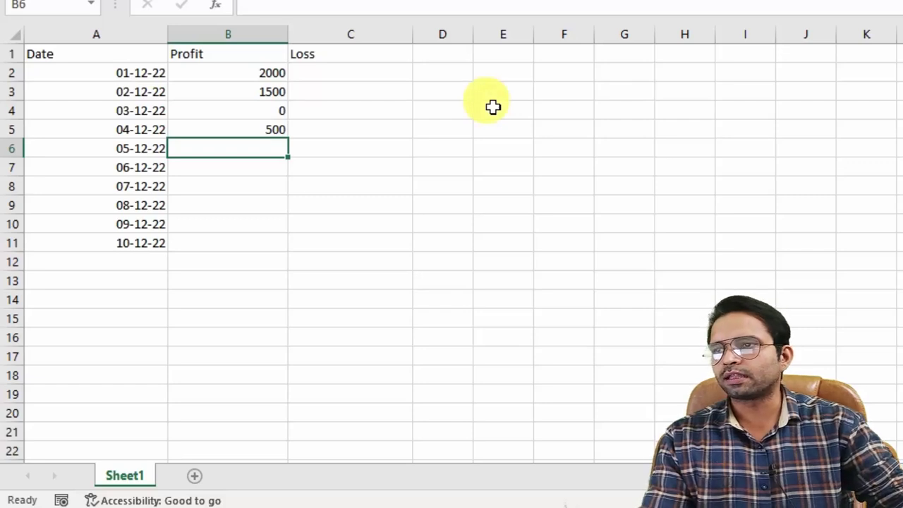
{"action": "type", "text": "3000 1500 120"}
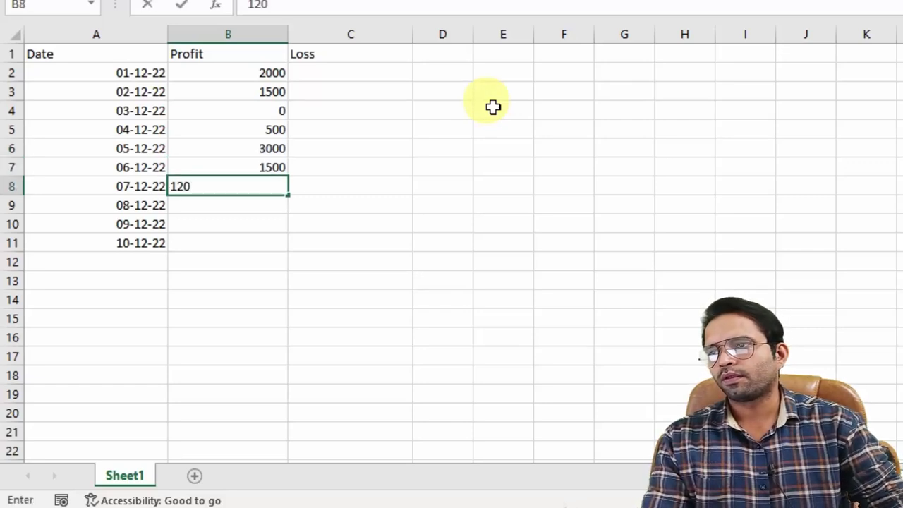
{"action": "type", "text": " 1200"}
{"action": "key", "text": "Return"}
{"action": "type", "text": "0"}
{"action": "key", "text": "Return"}
{"action": "type", "text": "0"}
{"action": "key", "text": "Tab"}
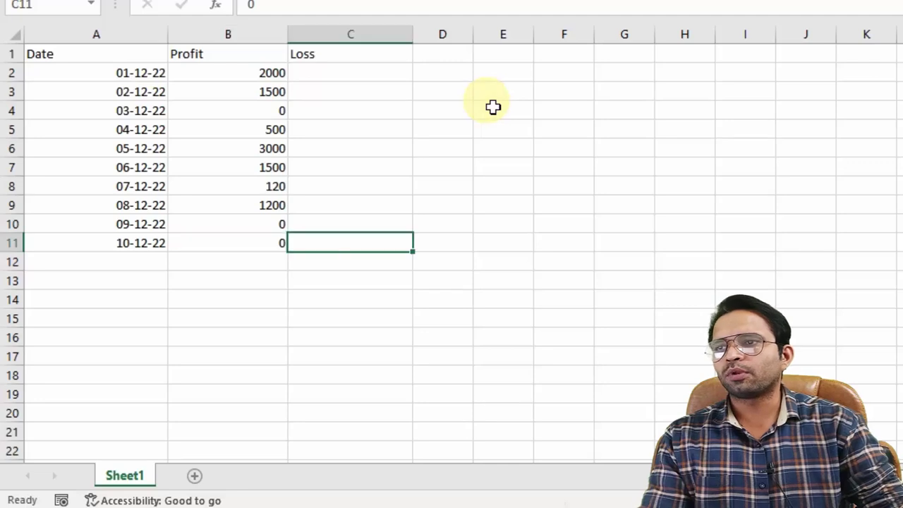
Step: Enter the Loss values 0, 0, 250, 1000, 1100, 0, 0, 120, 0, 100 in C2:C11
{"action": "key", "text": "Up"}
{"action": "key", "text": "Up"}
{"action": "key", "text": "Up"}
{"action": "key", "text": "Up"}
{"action": "key", "text": "Up"}
{"action": "key", "text": "Up"}
{"action": "key", "text": "Up"}
{"action": "key", "text": "Up"}
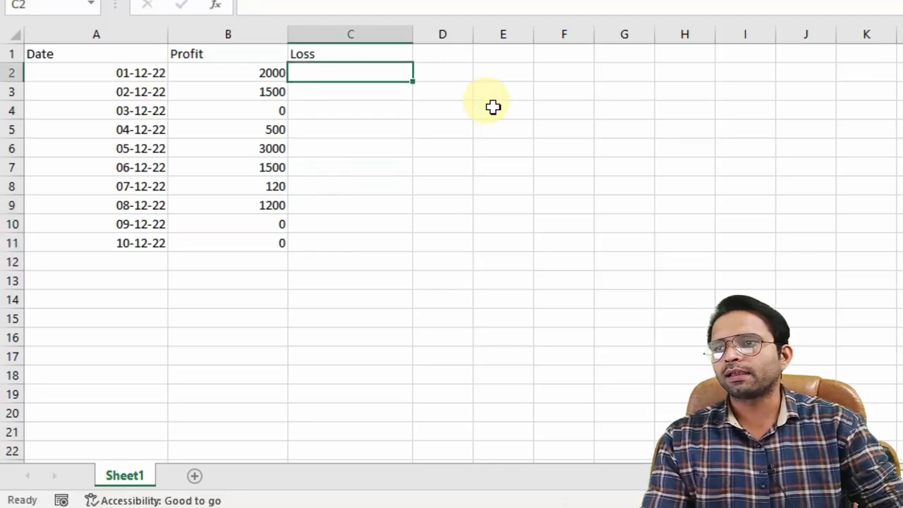
{"action": "type", "text": "0 0 250 1000 "}
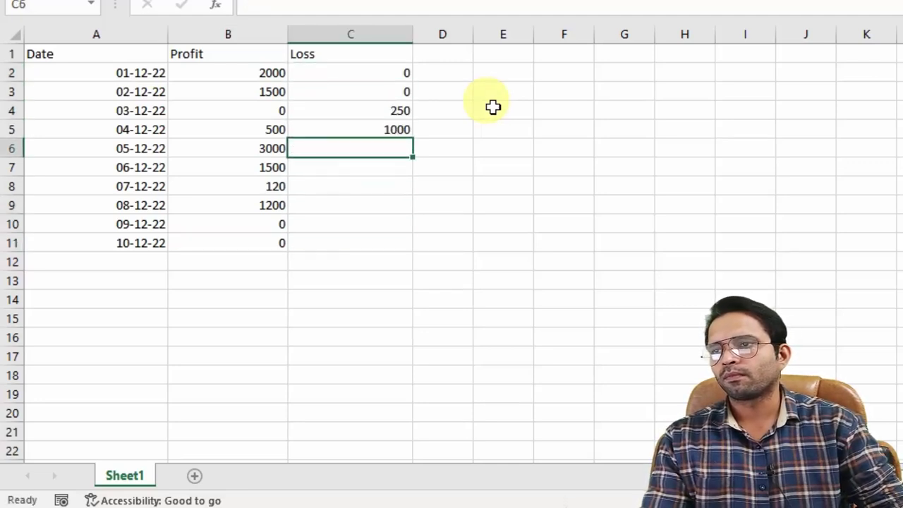
{"action": "type", "text": "1100 0 0 12"}
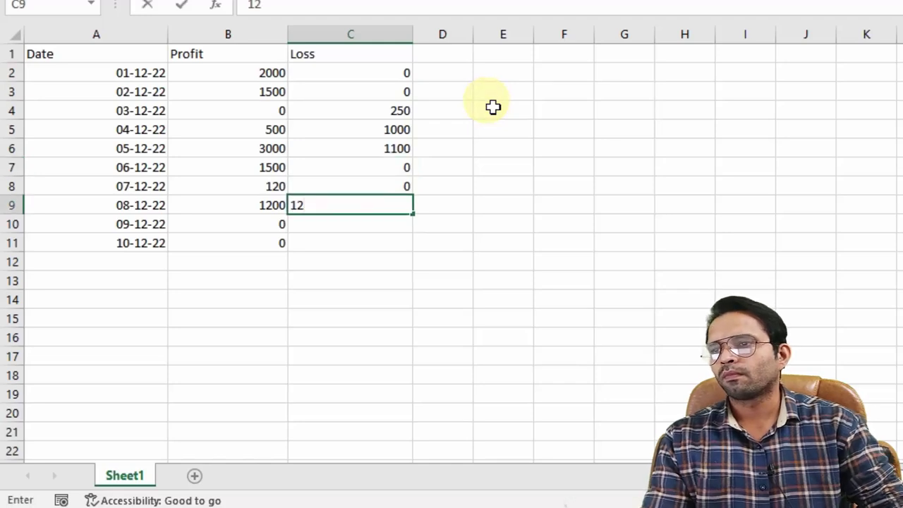
{"action": "type", "text": "0 0 100"}
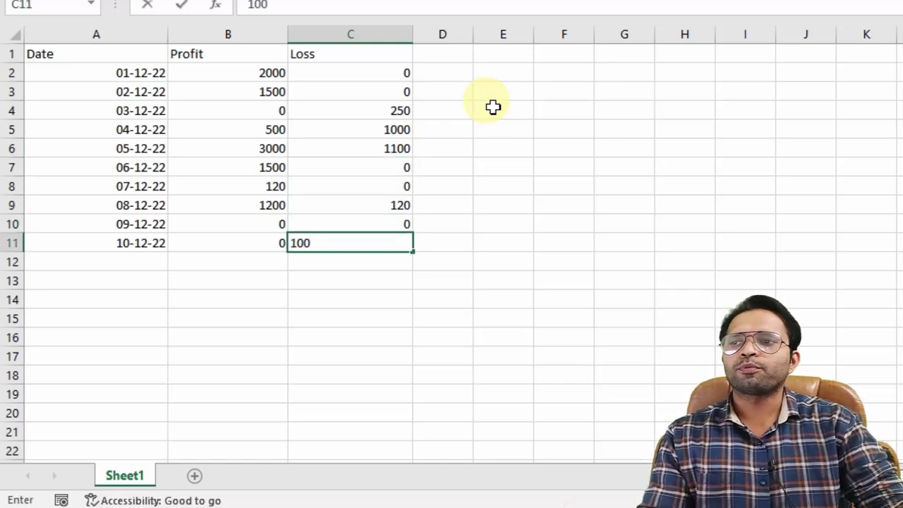
{"action": "key", "text": "Return"}
{"action": "key", "text": "Up"}
{"action": "key", "text": "Up"}
{"action": "key", "text": "Up"}
{"action": "key", "text": "Up"}
{"action": "key", "text": "Up"}
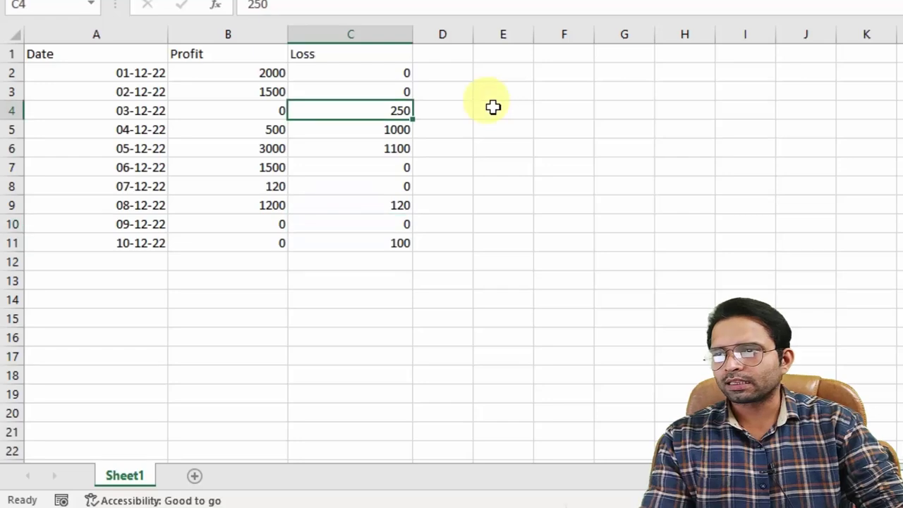
{"action": "key", "text": "Left"}
{"action": "key", "text": "Left"}
{"action": "key", "text": "Down"}
{"action": "key", "text": "Down"}
{"action": "key", "text": "Down"}
{"action": "key", "text": "Down"}
{"action": "key", "text": "Down"}
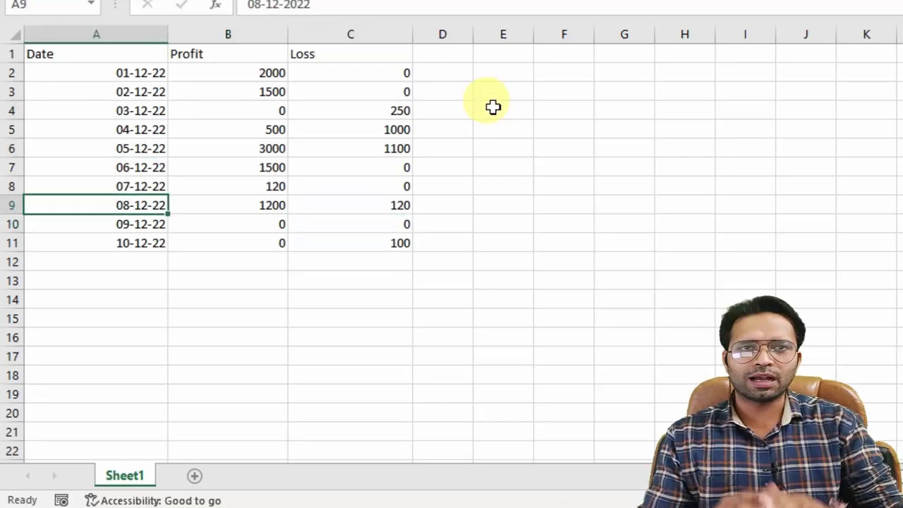
{"action": "key", "text": "Up"}
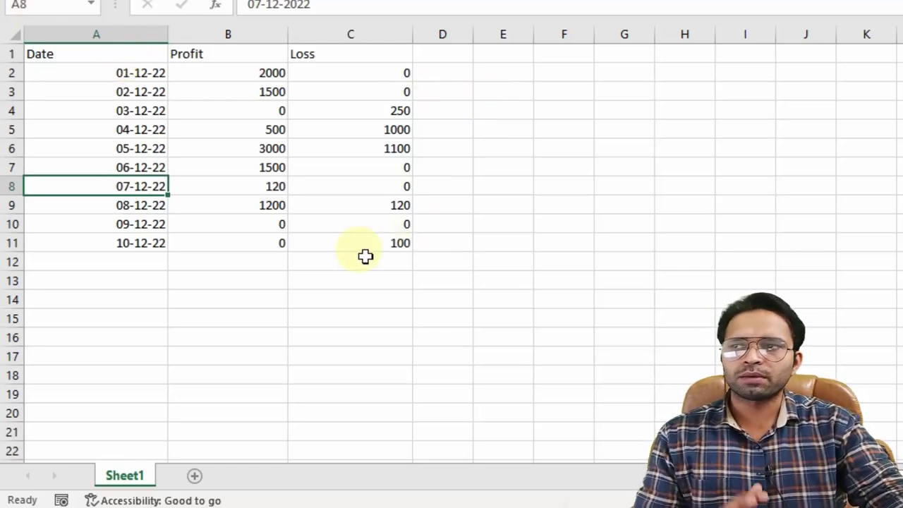
{"action": "left_click", "coordinate": [146, 72]}
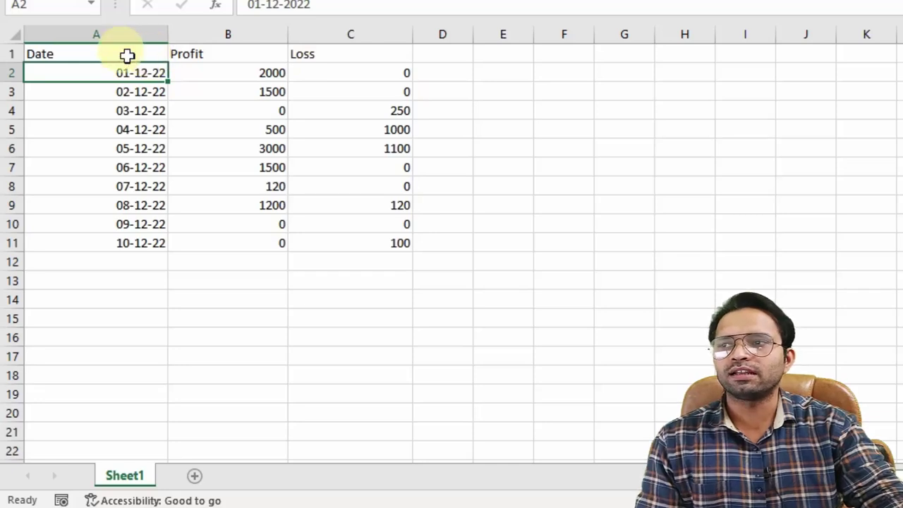
{"action": "left_click_drag", "start_coordinate": [127, 55], "coordinate": [371, 248]}
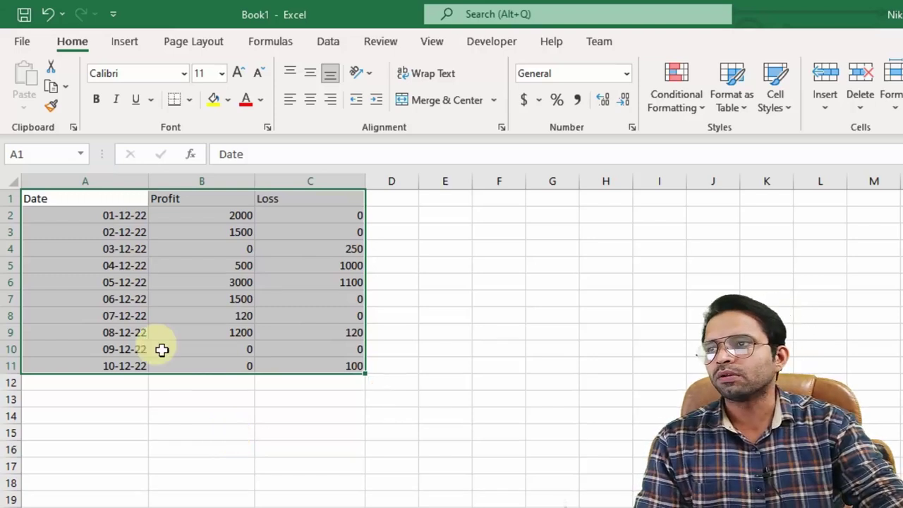
Step: Reselect cell A1 and switch to the Developer tab
{"action": "left_click", "coordinate": [226, 216]}
{"action": "left_click", "coordinate": [107, 204]}
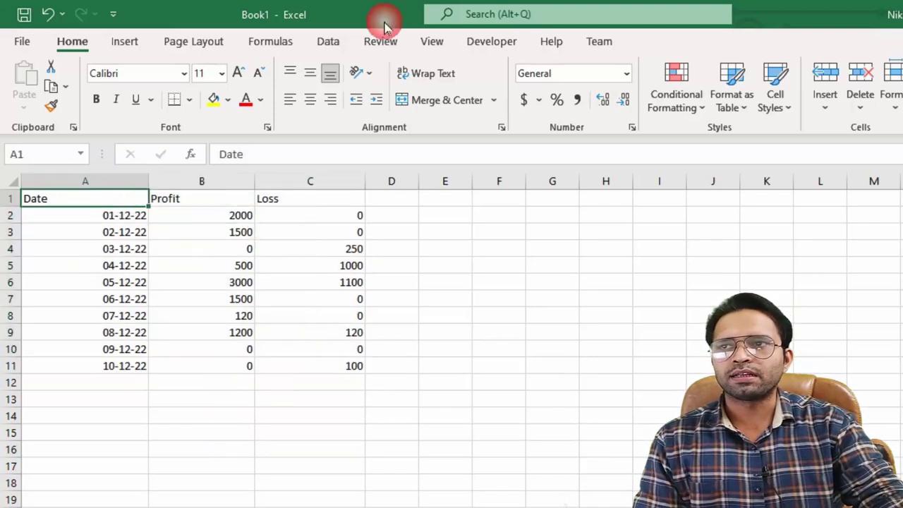
{"action": "left_click", "coordinate": [486, 41]}
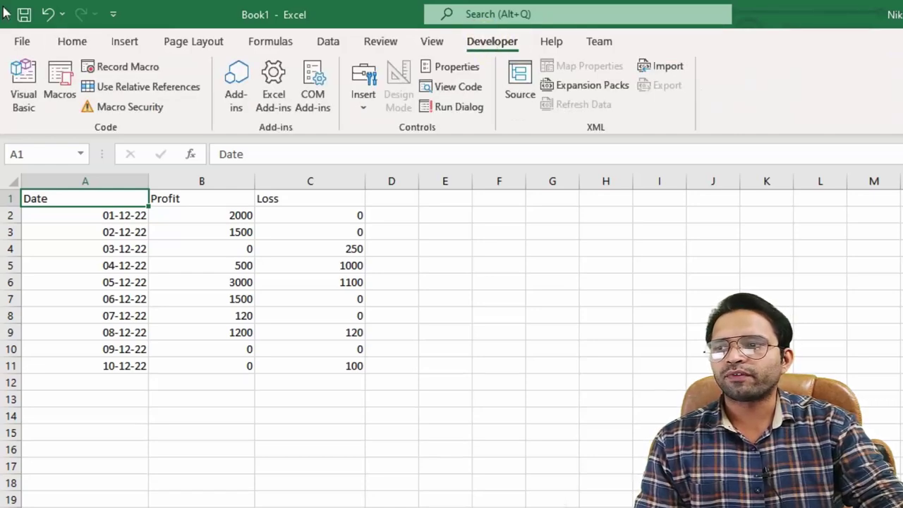
Step: In Excel Options under Customize Ribbon, confirm the Developer tab is checked
{"action": "left_click", "coordinate": [21, 41]}
{"action": "scroll", "coordinate": [106, 353], "scroll_direction": "down", "scroll_amount": 3}
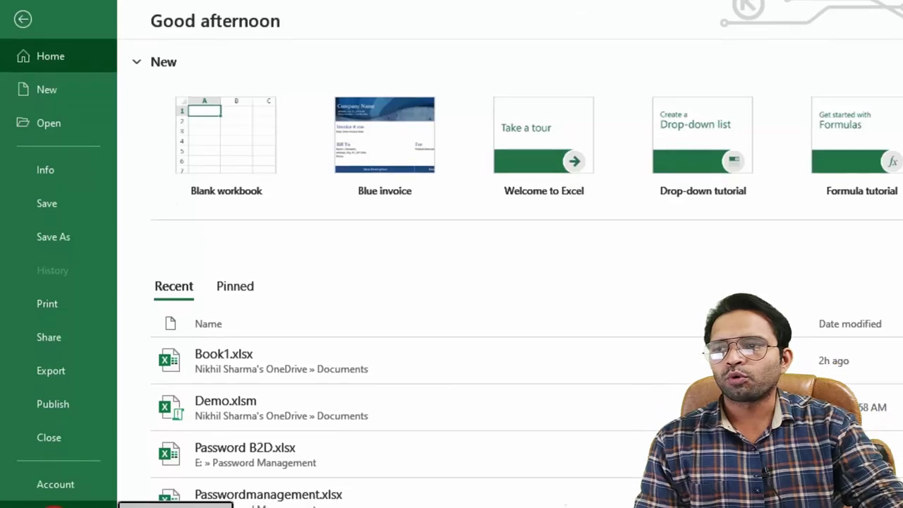
{"action": "left_click", "coordinate": [51, 453]}
{"action": "left_click", "coordinate": [172, 460]}
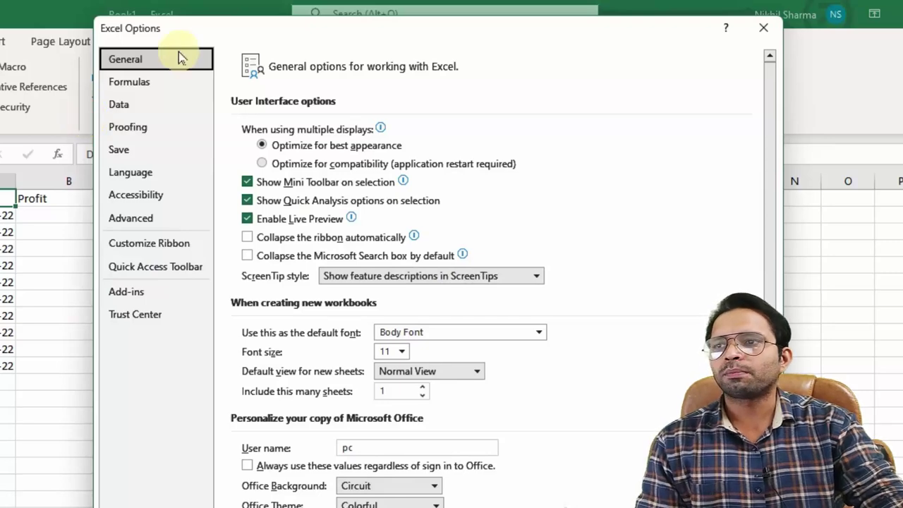
{"action": "mouse_move", "coordinate": [225, 28]}
{"action": "left_mouse_down"}
{"action": "mouse_move", "coordinate": [241, 15]}
{"action": "mouse_move", "coordinate": [231, 15]}
{"action": "left_mouse_up"}
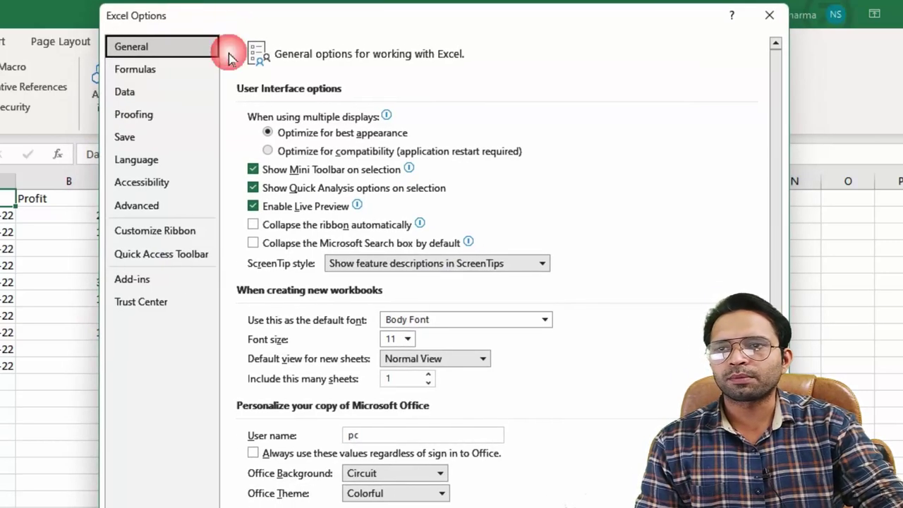
{"action": "left_click", "coordinate": [141, 233]}
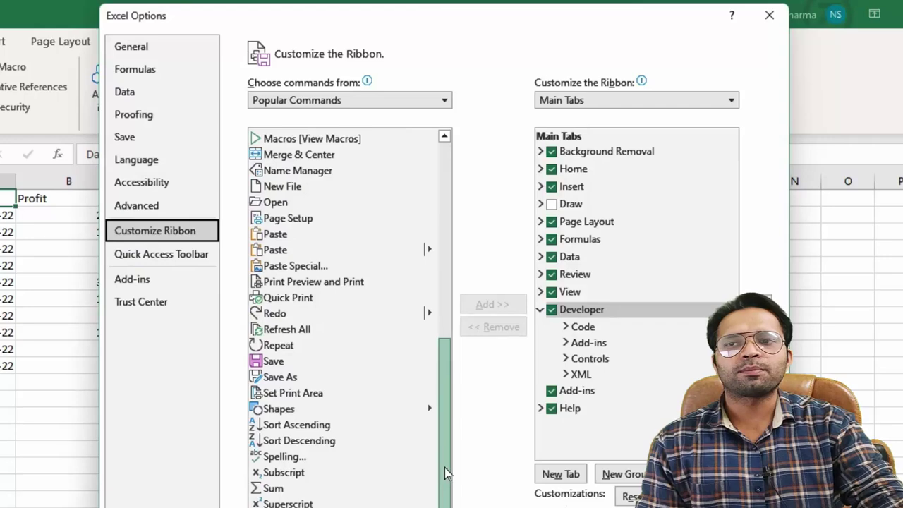
{"action": "left_click_drag", "start_coordinate": [447, 472], "coordinate": [447, 349]}
{"action": "left_click", "coordinate": [552, 310]}
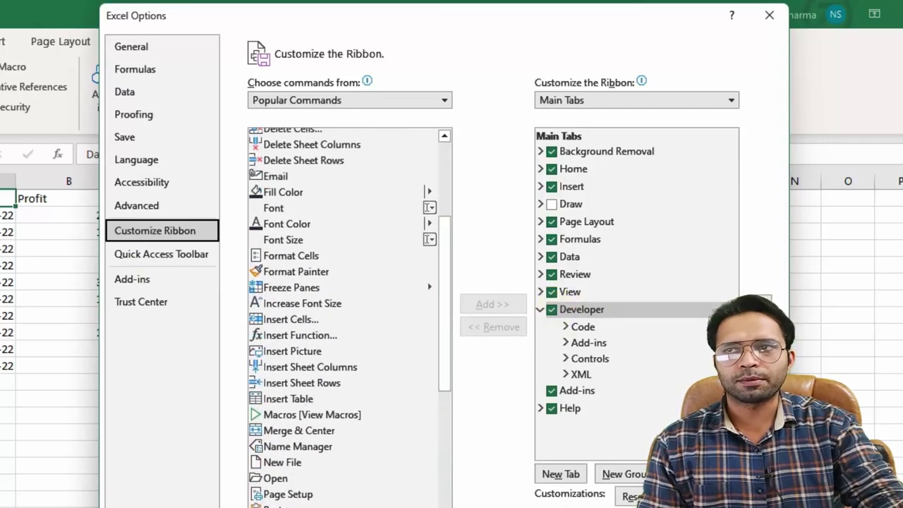
{"action": "key", "text": "Return"}
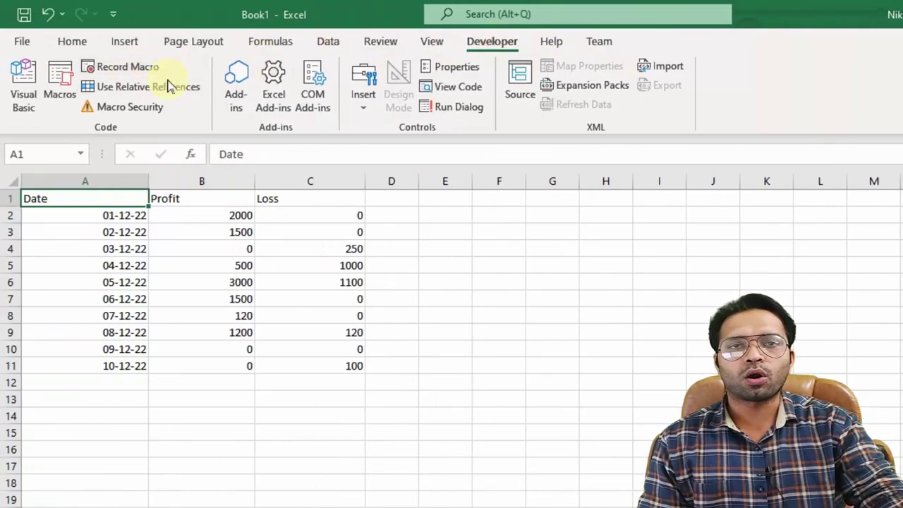
Step: Record a new macro named Date_Automate, stored in This Workbook
{"action": "left_click", "coordinate": [129, 74]}
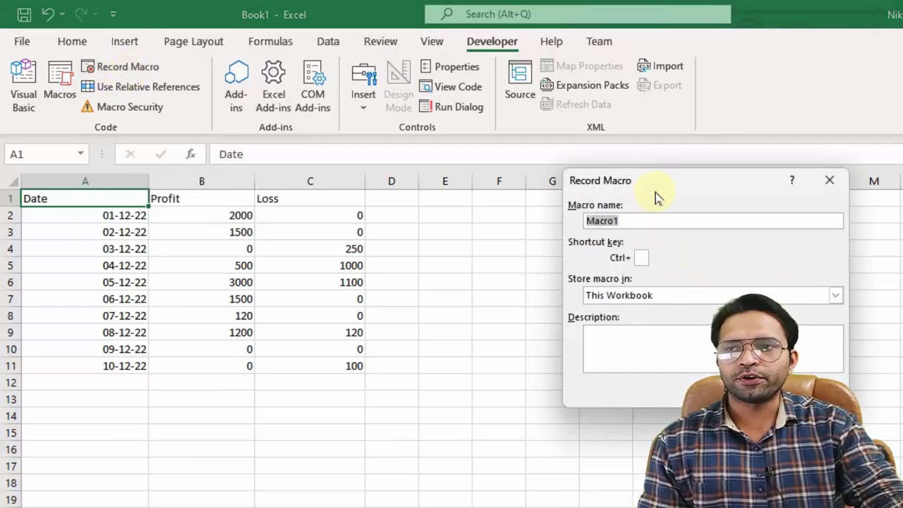
{"action": "left_click_drag", "start_coordinate": [654, 192], "coordinate": [580, 163]}
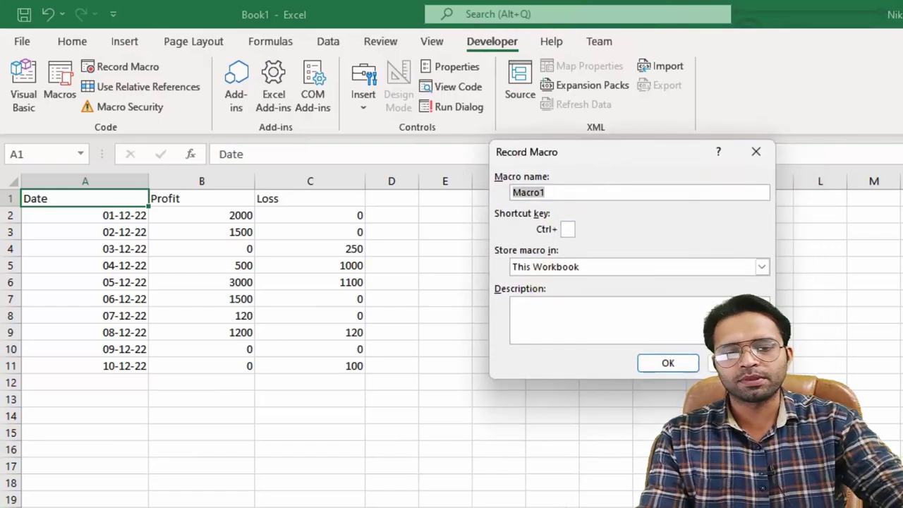
{"action": "type", "text": "Date_Automate"}
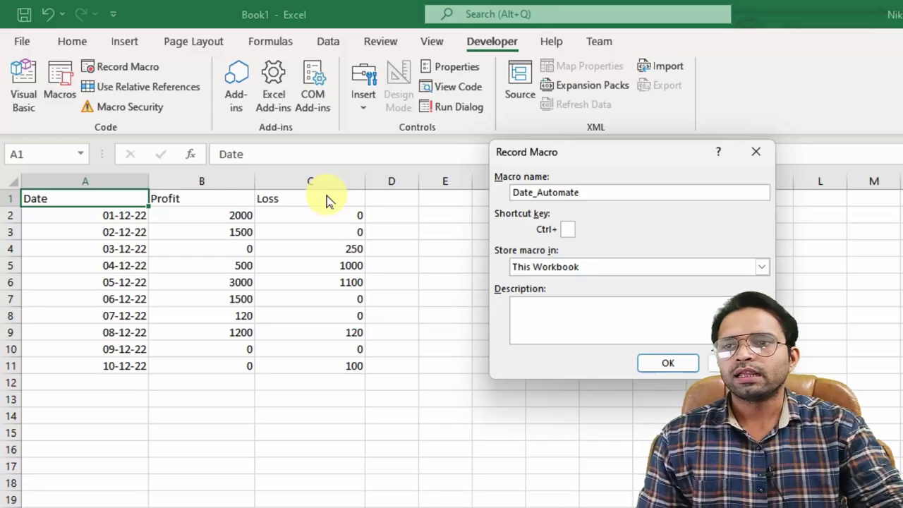
{"action": "left_click", "coordinate": [667, 363]}
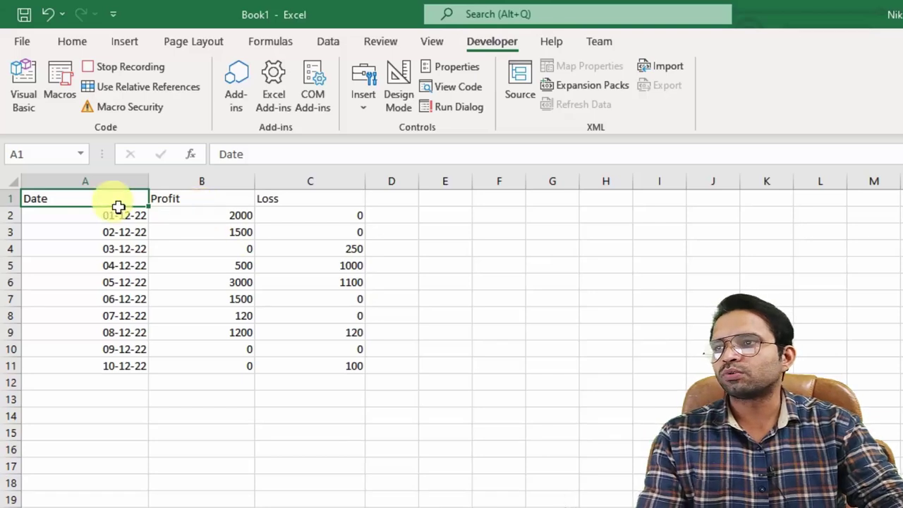
Step: Format headers A1:C1 with yellow fill, bold red 20-point text, centred
{"action": "left_click_drag", "start_coordinate": [121, 205], "coordinate": [303, 203]}
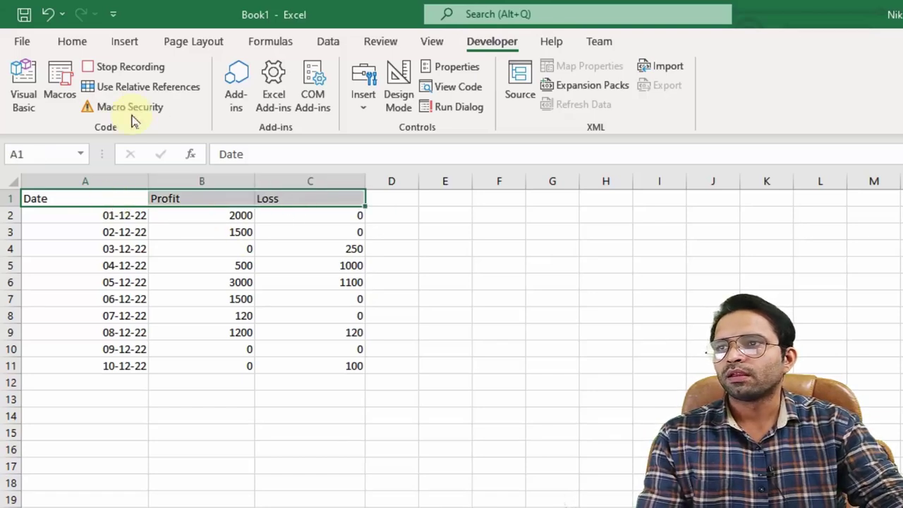
{"action": "left_click", "coordinate": [72, 41]}
{"action": "left_click", "coordinate": [213, 99]}
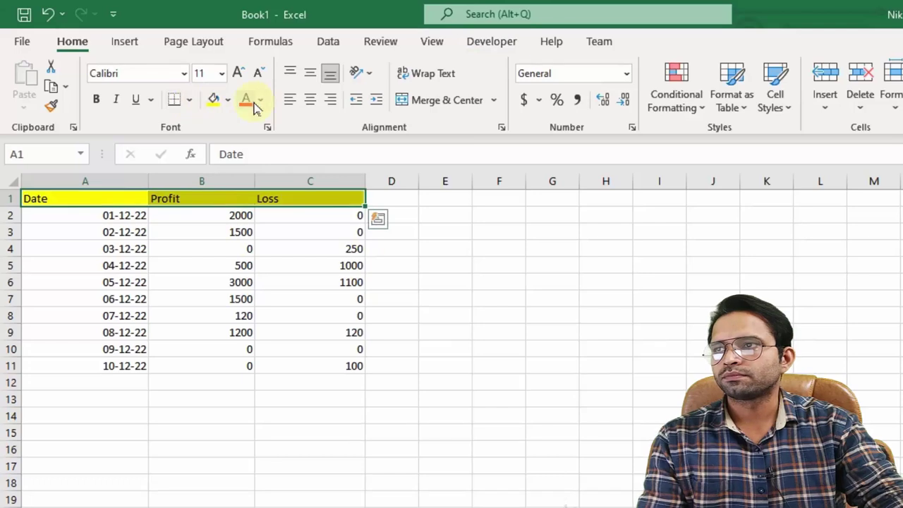
{"action": "left_click", "coordinate": [245, 99]}
{"action": "left_click", "coordinate": [96, 99]}
{"action": "left_click", "coordinate": [221, 72]}
{"action": "left_click", "coordinate": [209, 247]}
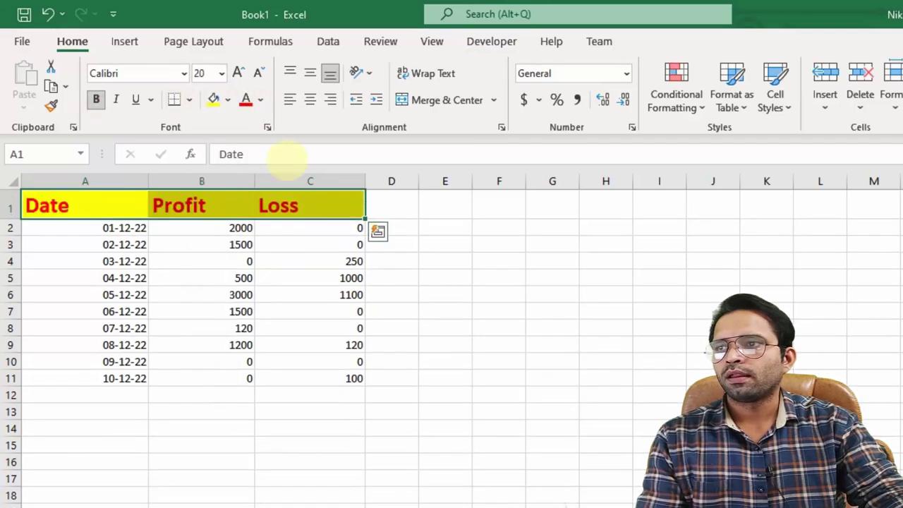
{"action": "left_click", "coordinate": [309, 99]}
Step: Centre the data values in A2:C11
{"action": "left_click_drag", "start_coordinate": [124, 234], "coordinate": [334, 377]}
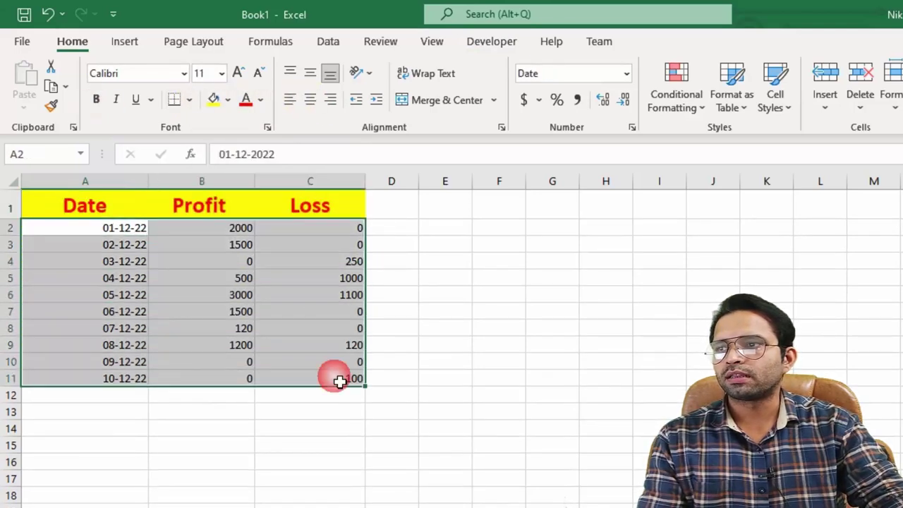
{"action": "left_click", "coordinate": [310, 101]}
{"action": "left_click", "coordinate": [115, 416]}
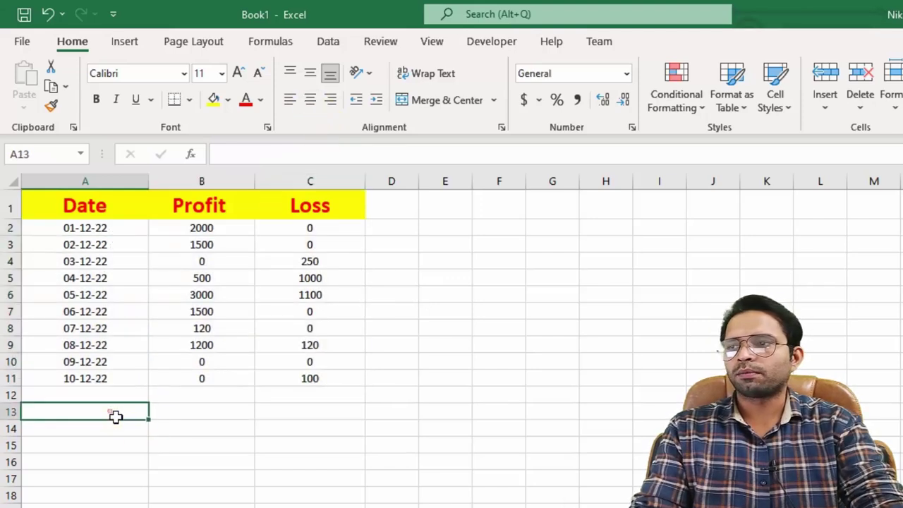
Step: Clear the label from A13 and type 'Total profit' in A15 instead
{"action": "type", "text": "Net"}
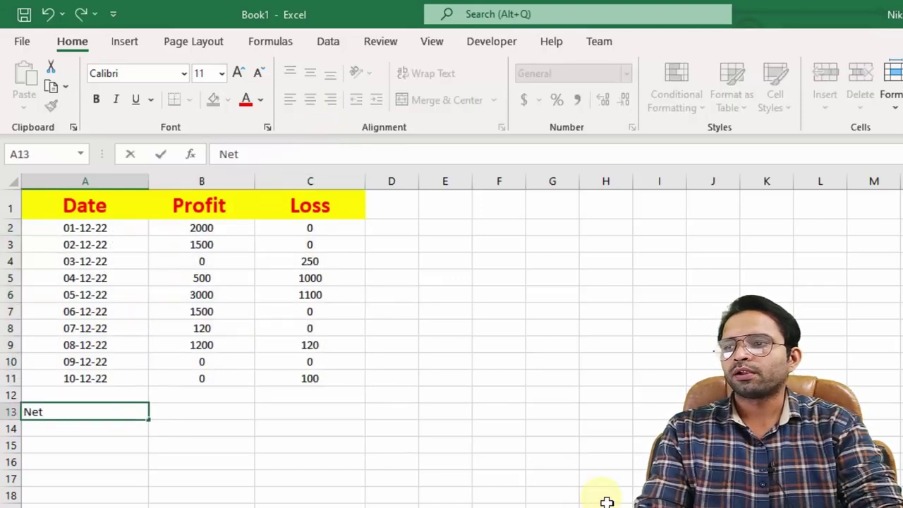
{"action": "type", "text": "Total Profit"}
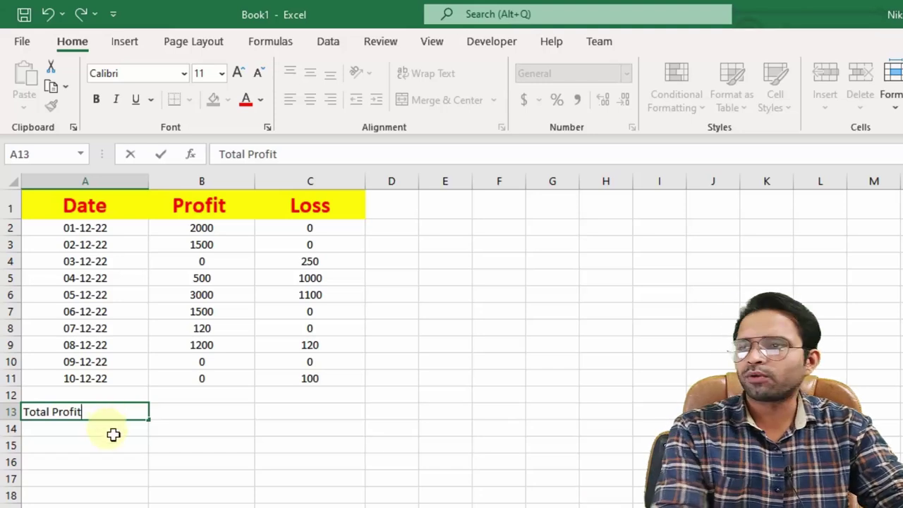
{"action": "key", "text": "Return"}
{"action": "left_click", "coordinate": [128, 414]}
{"action": "key", "text": "Delete"}
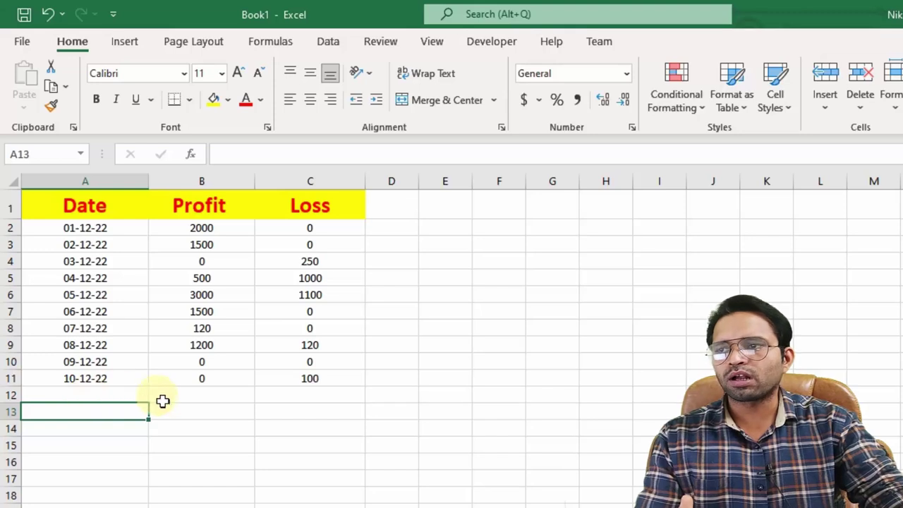
{"action": "left_click", "coordinate": [112, 435]}
{"action": "left_click", "coordinate": [108, 461]}
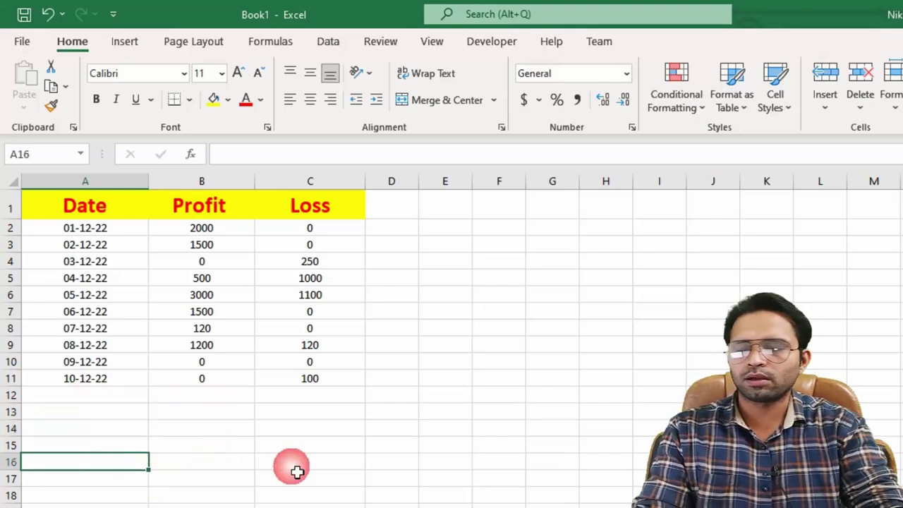
{"action": "left_click", "coordinate": [121, 447]}
{"action": "type", "text": "tota"}
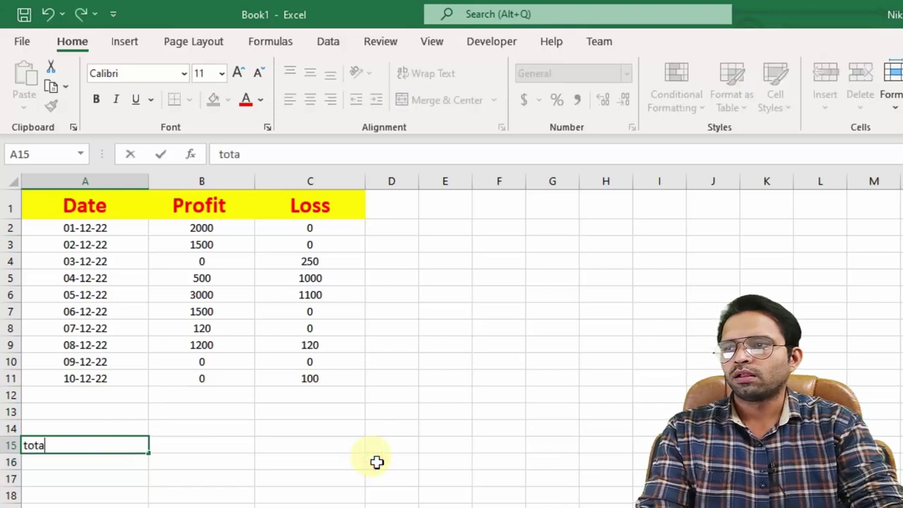
{"action": "key", "text": "BackSpace"}
{"action": "key", "text": "BackSpace"}
{"action": "key", "text": "BackSpace"}
{"action": "key", "text": "BackSpace"}
{"action": "type", "text": "T"}
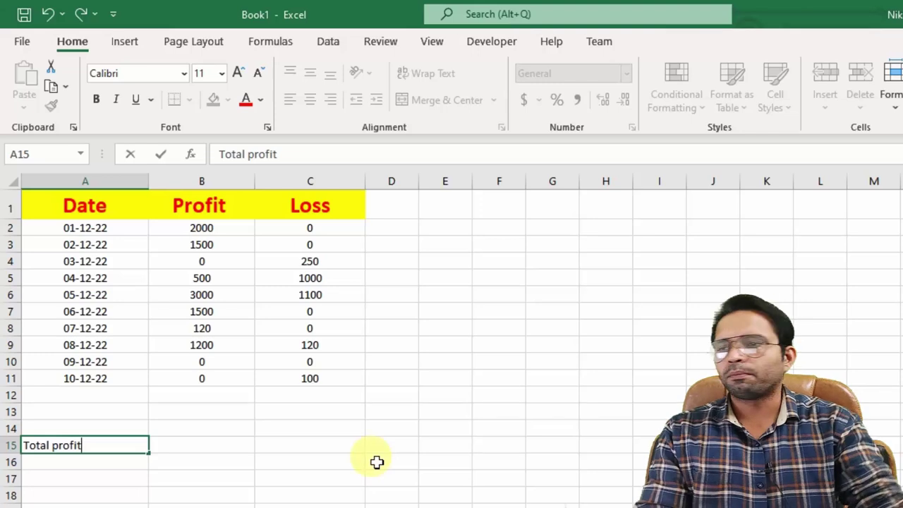
{"action": "key", "text": "Tab"}
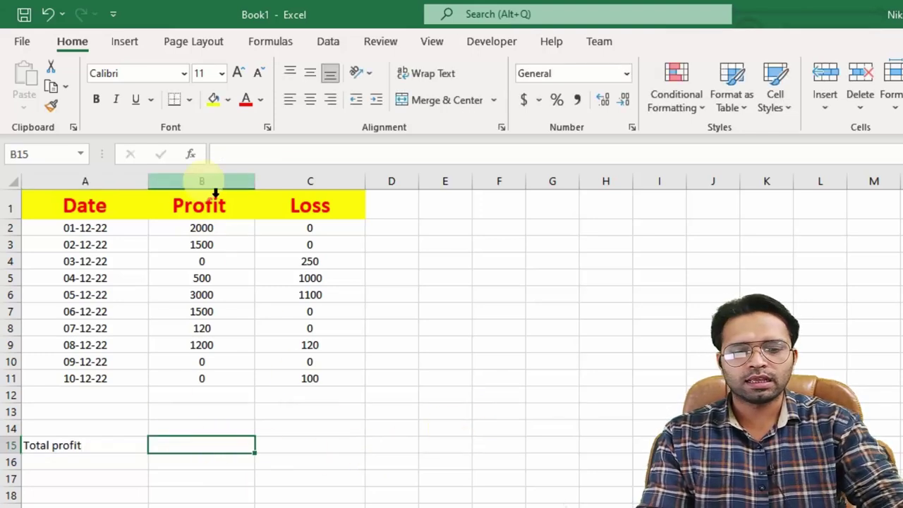
Step: Enter =SUM(B2:B13) in B15 to total the profits at 9820
{"action": "type", "text": "="}
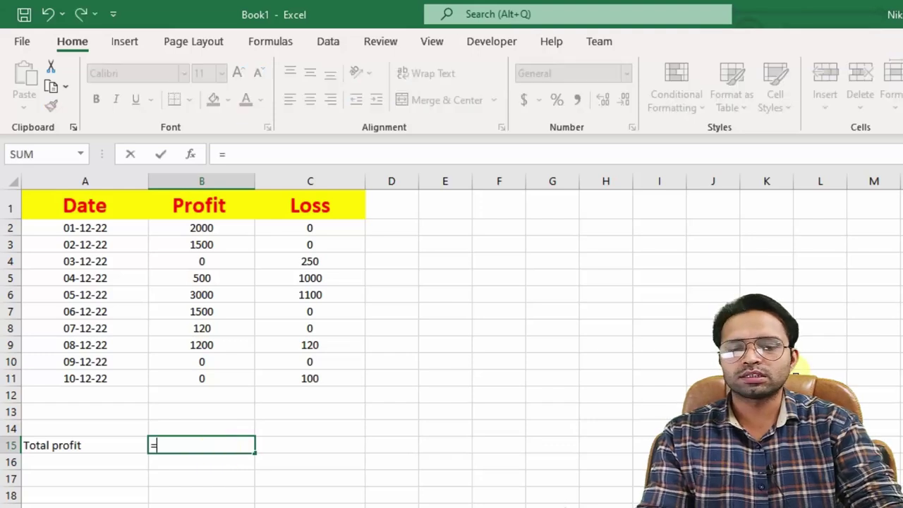
{"action": "type", "text": "sum"}
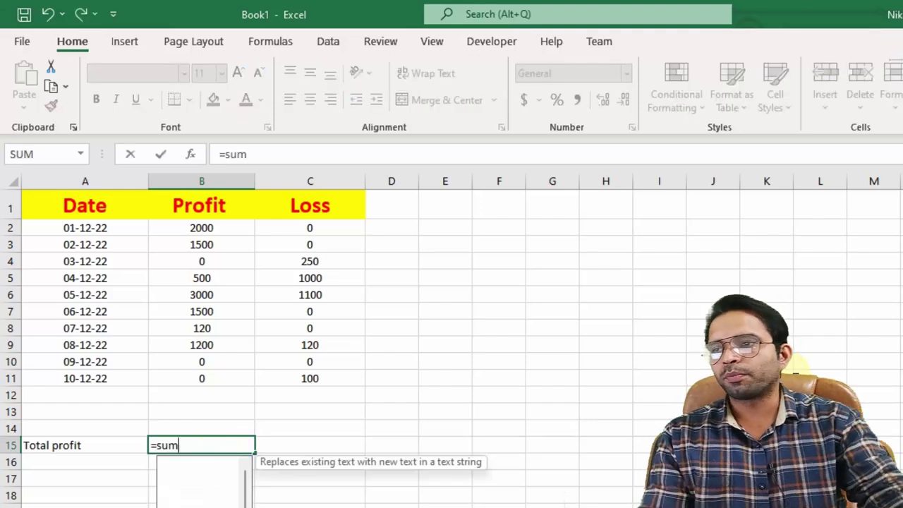
{"action": "type", "text": "("}
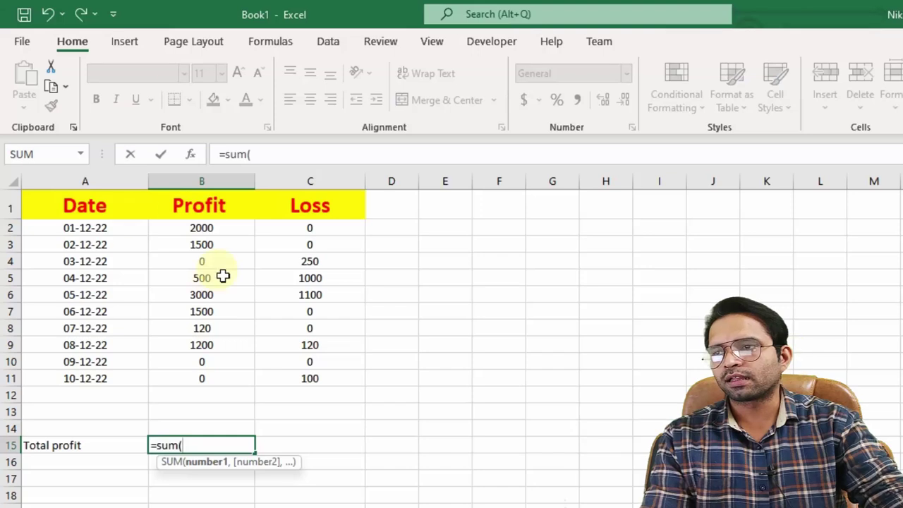
{"action": "left_click_drag", "start_coordinate": [233, 228], "coordinate": [232, 414]}
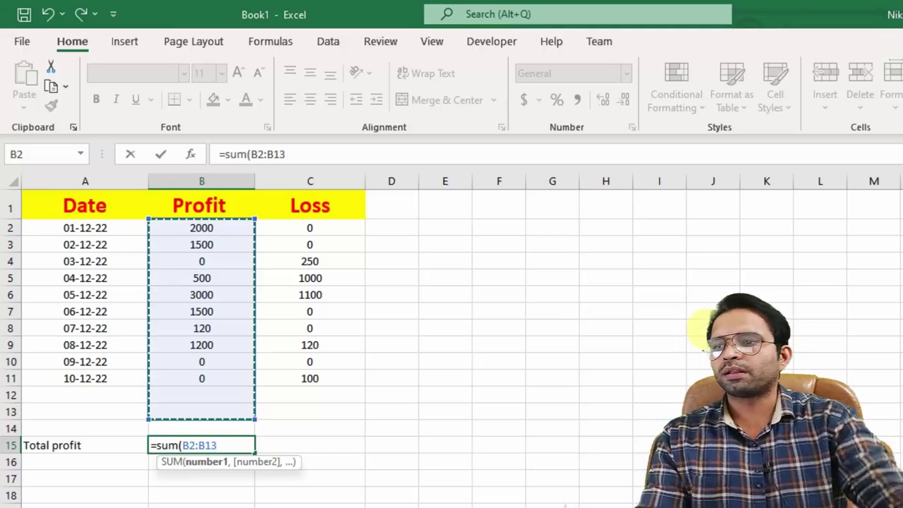
{"action": "type", "text": ")"}
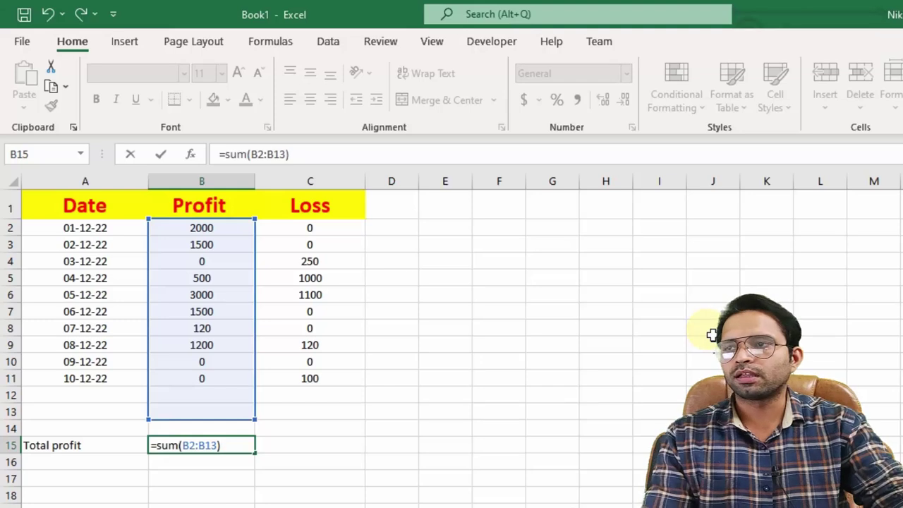
{"action": "key", "text": "Return"}
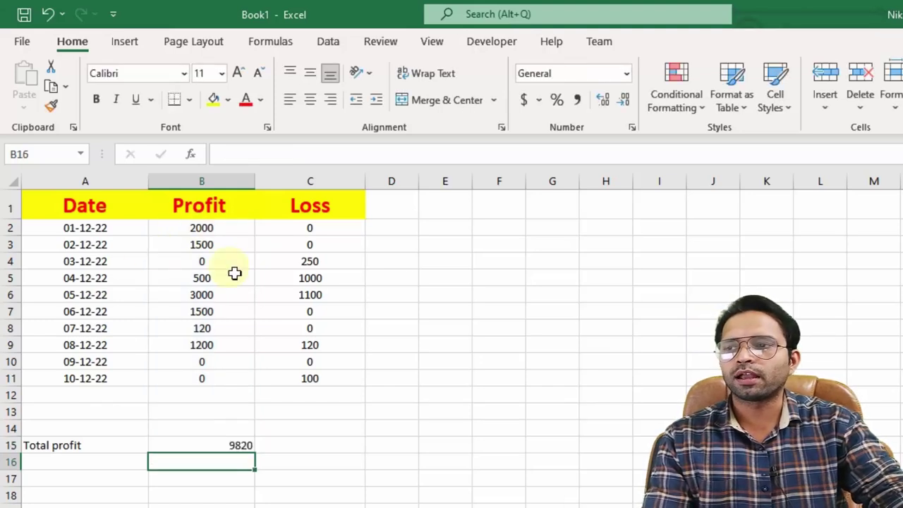
Step: Type the label 'Total Loss' in A16
{"action": "left_click", "coordinate": [92, 465]}
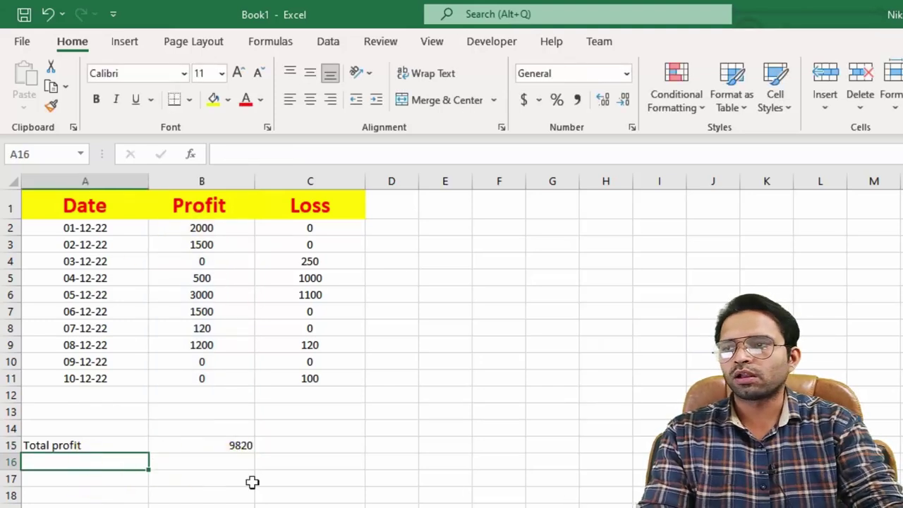
{"action": "type", "text": "Total profitLoss"}
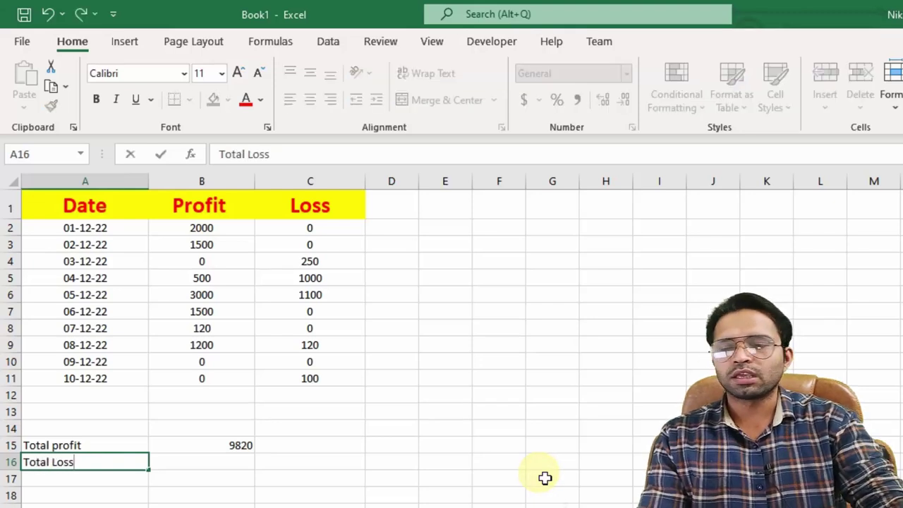
{"action": "key", "text": "Tab"}
{"action": "key", "text": "Tab"}
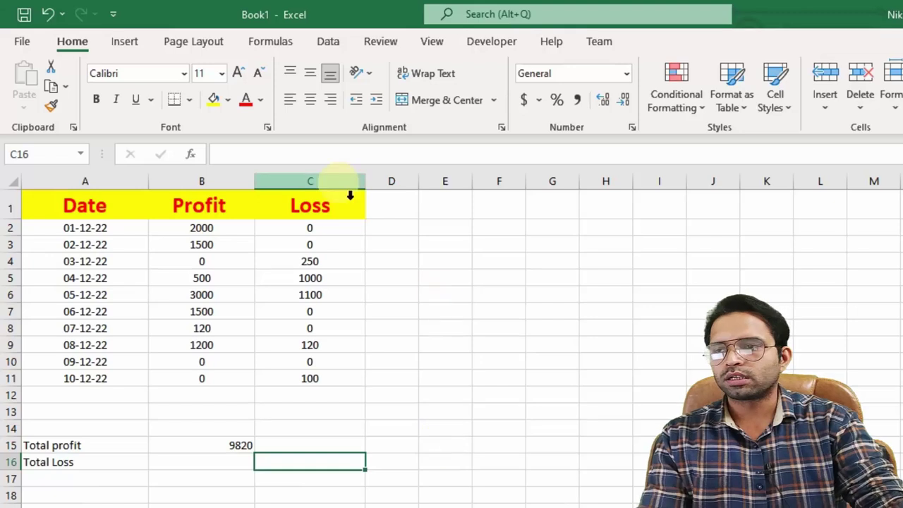
Step: Enter =SUM(C2:C13) in C16 to total the losses at 2570
{"action": "type", "text": "=s"}
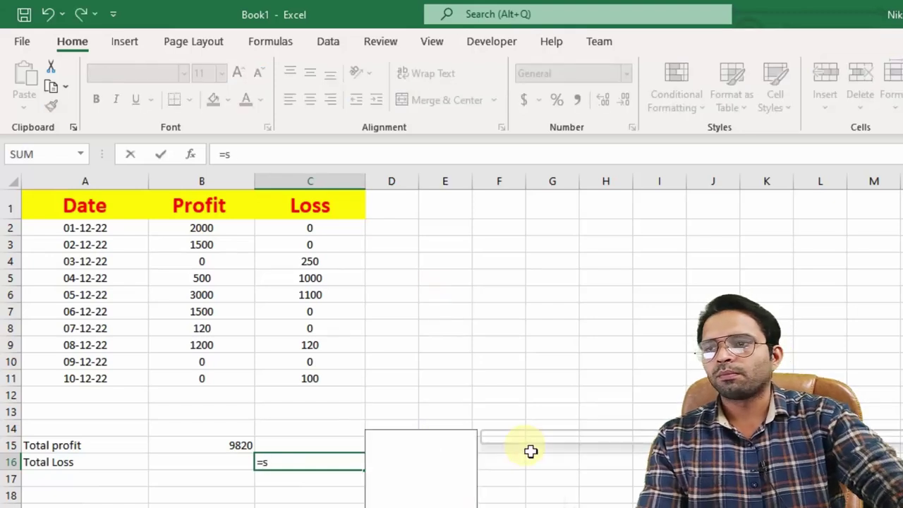
{"action": "type", "text": "um("}
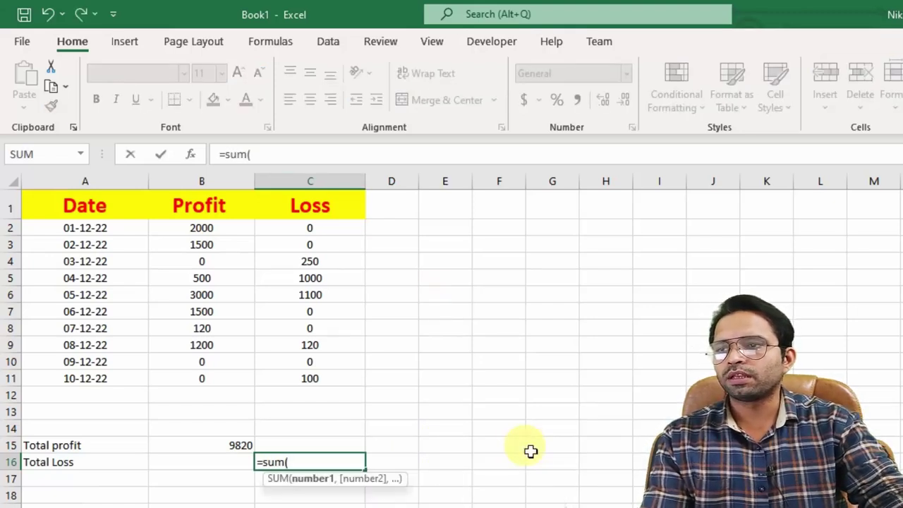
{"action": "left_click_drag", "start_coordinate": [341, 235], "coordinate": [334, 413]}
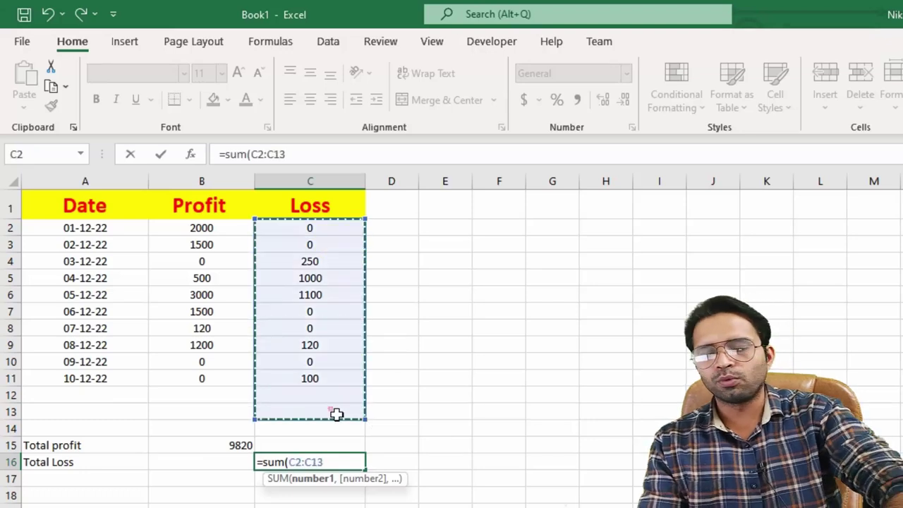
{"action": "type", "text": ")"}
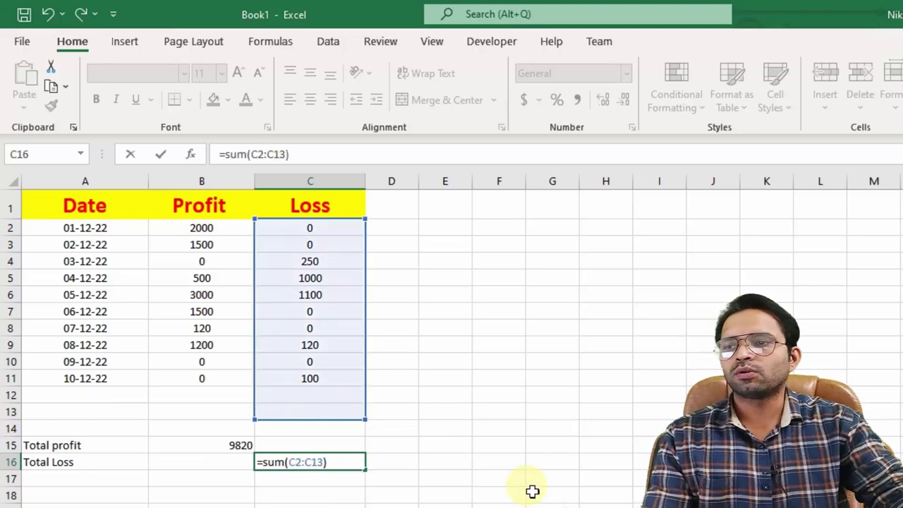
{"action": "key", "text": "Return"}
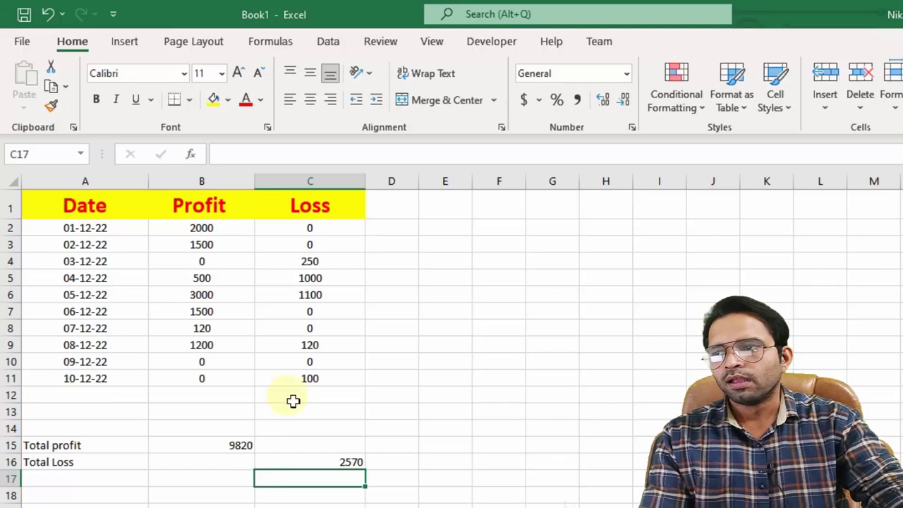
{"action": "left_click", "coordinate": [73, 502]}
Step: Label A18 'Net Profit' and enter =B15-C16 in B18, giving 7250
{"action": "type", "text": "Net Profit"}
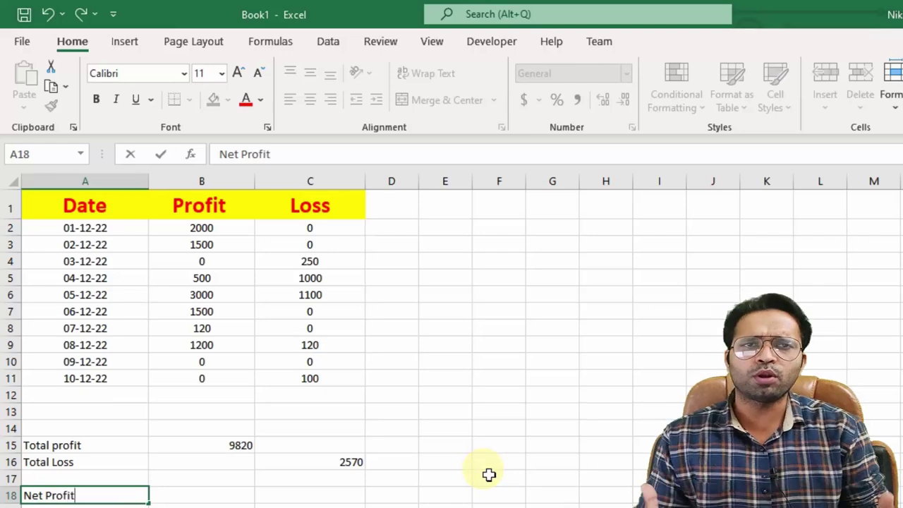
{"action": "key", "text": "Tab"}
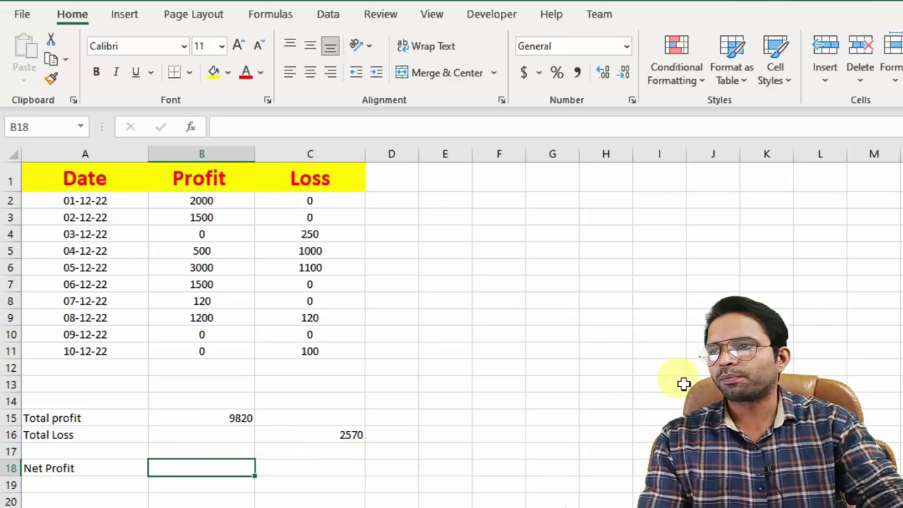
{"action": "type", "text": "="}
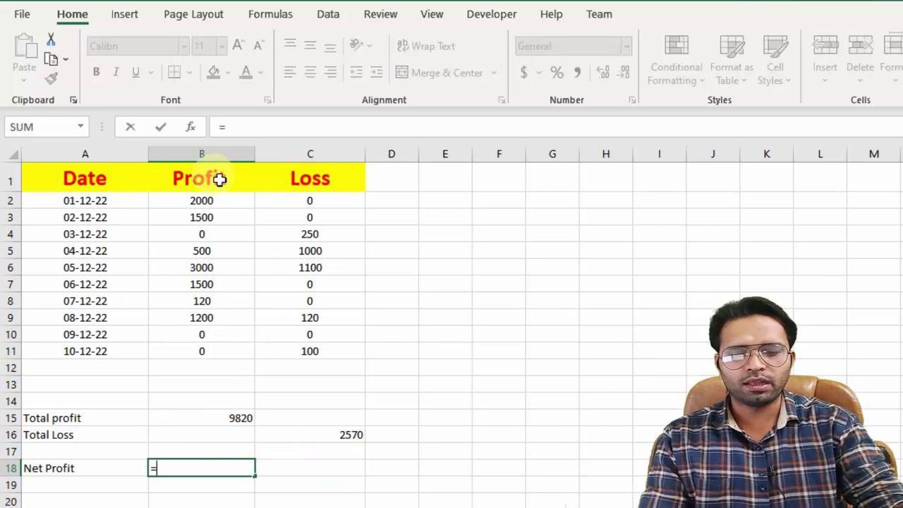
{"action": "type", "text": "b"}
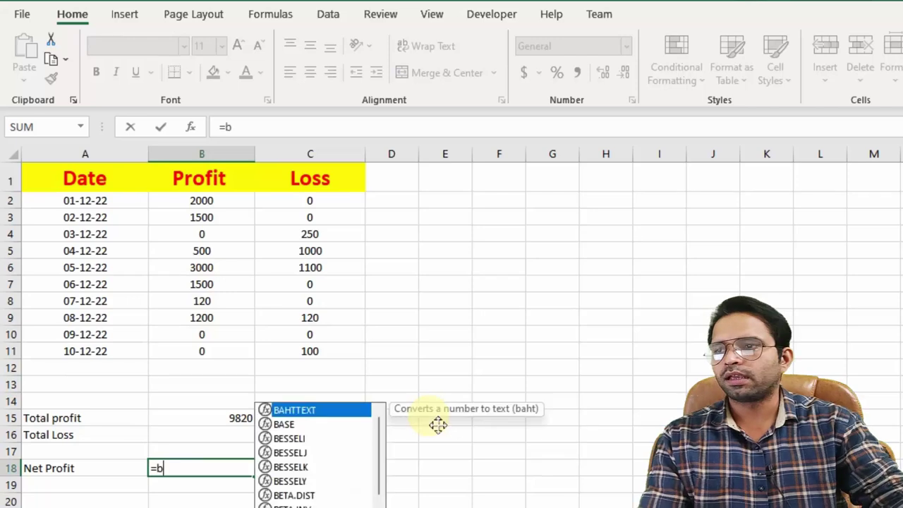
{"action": "type", "text": "15"}
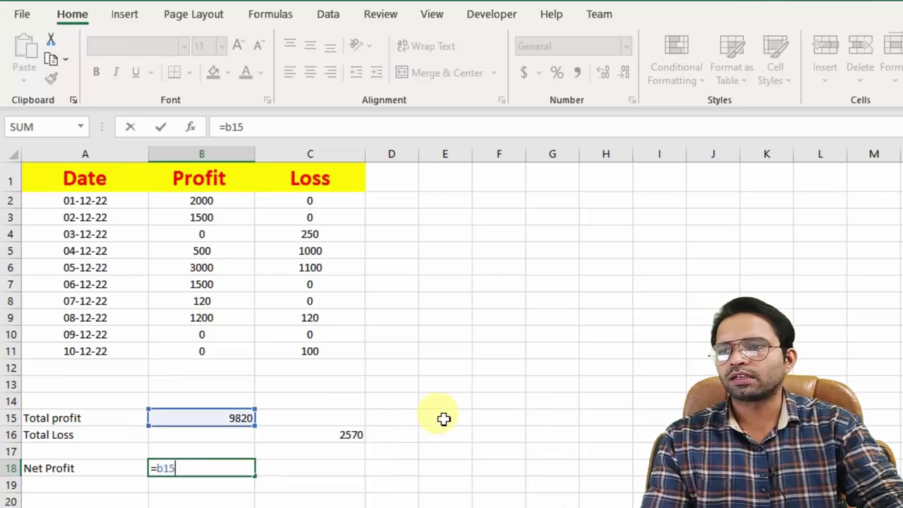
{"action": "type", "text": "-"}
{"action": "left_click", "coordinate": [363, 435]}
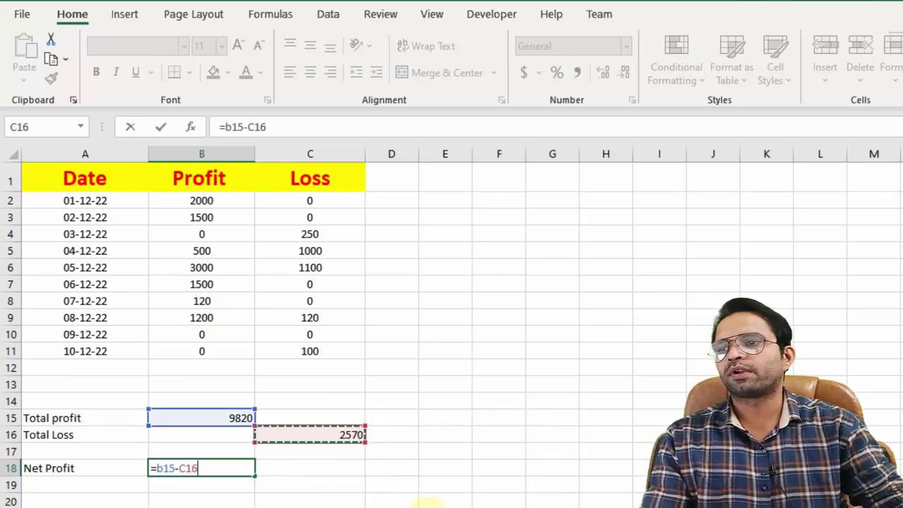
{"action": "key", "text": "Return"}
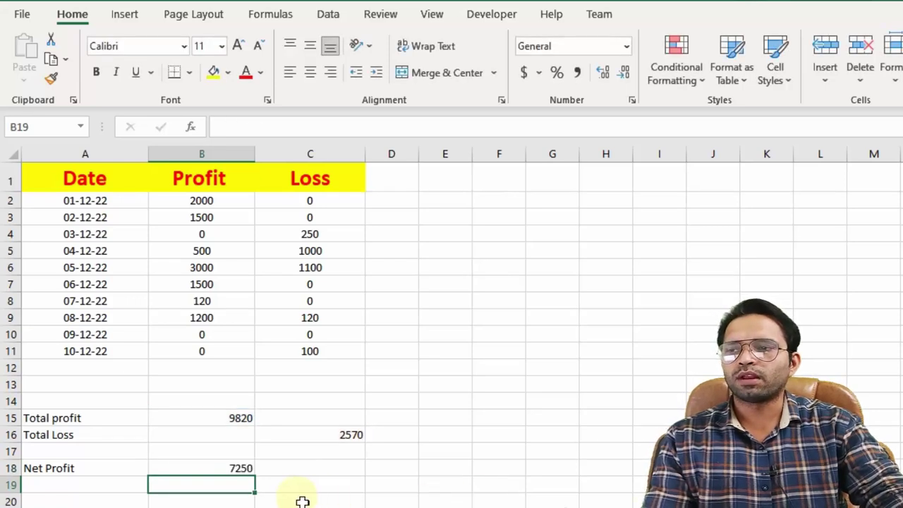
{"action": "left_click", "coordinate": [231, 468]}
Step: Make the Net Profit label and value in A18:B18 font size 16 and bold
{"action": "left_click_drag", "start_coordinate": [68, 468], "coordinate": [208, 468]}
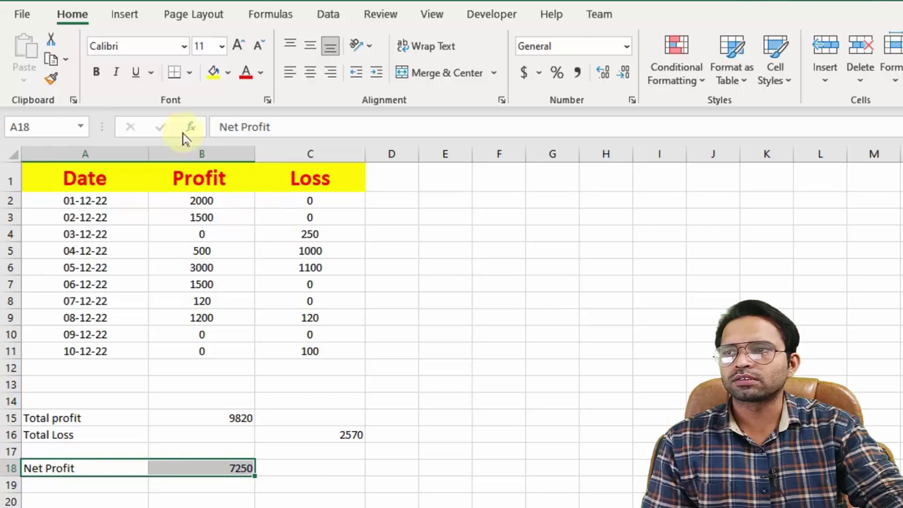
{"action": "left_click", "coordinate": [221, 45]}
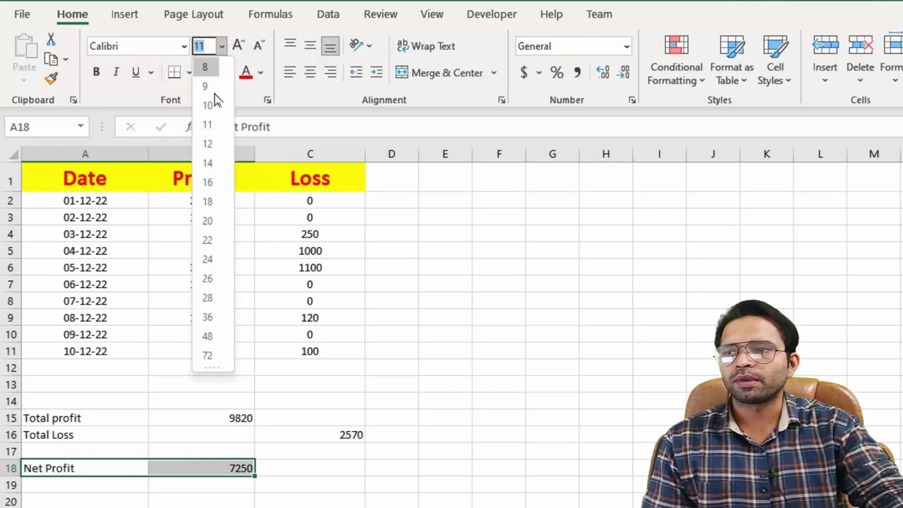
{"action": "left_click", "coordinate": [207, 184]}
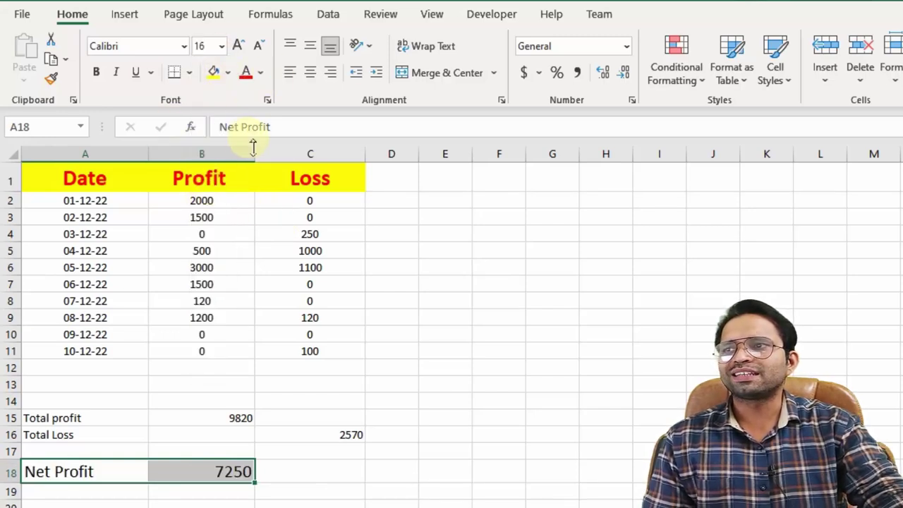
{"action": "left_click", "coordinate": [96, 72]}
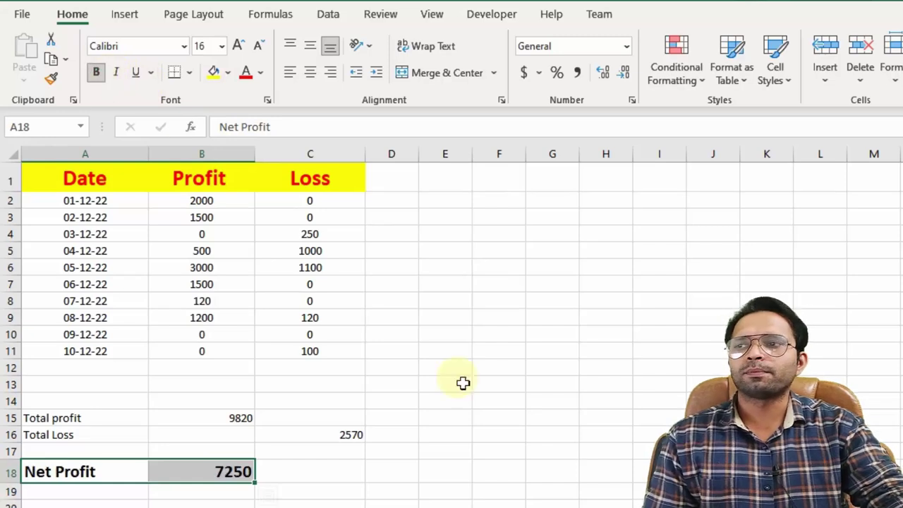
Step: Format A1:C18 as a light banded table with headers
{"action": "mouse_move", "coordinate": [71, 176]}
{"action": "left_mouse_down"}
{"action": "mouse_move", "coordinate": [324, 430]}
{"action": "mouse_move", "coordinate": [327, 473]}
{"action": "left_mouse_up"}
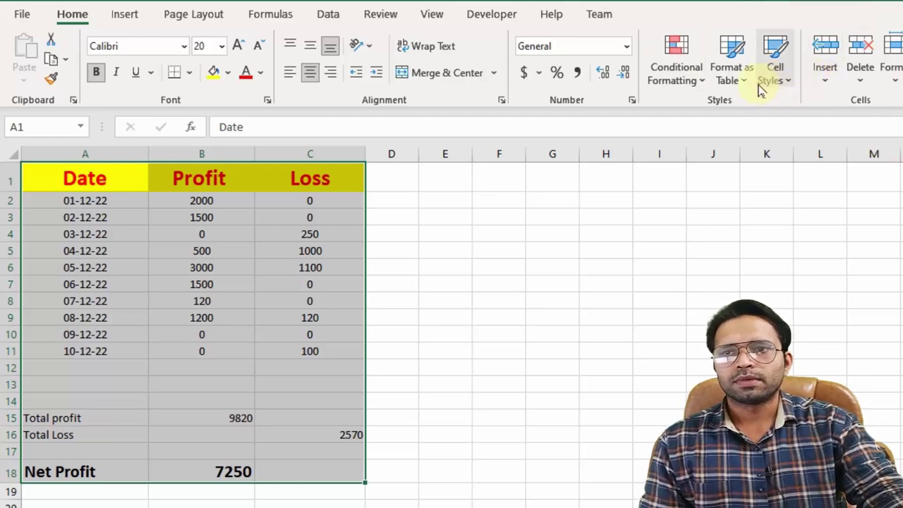
{"action": "left_click", "coordinate": [736, 69]}
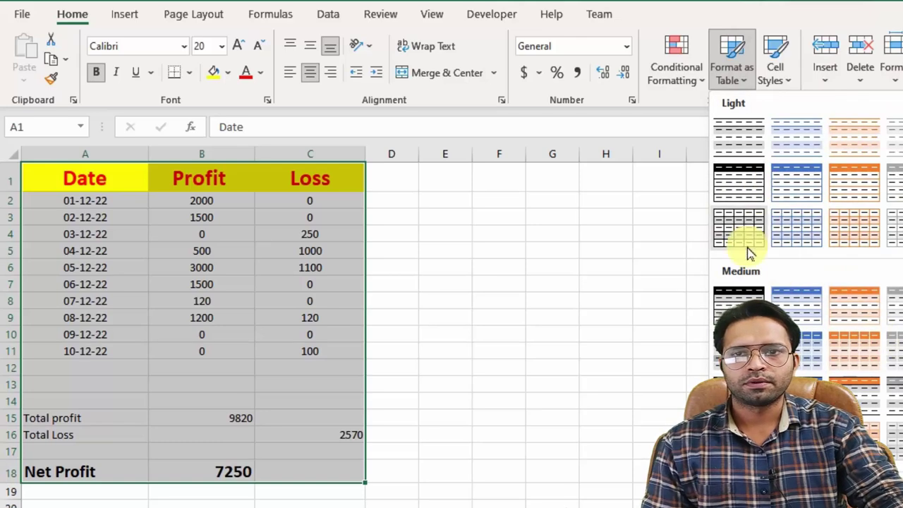
{"action": "scroll", "coordinate": [854, 202], "scroll_direction": "down", "scroll_amount": 1}
{"action": "scroll", "coordinate": [708, 358], "scroll_direction": "up", "scroll_amount": 1}
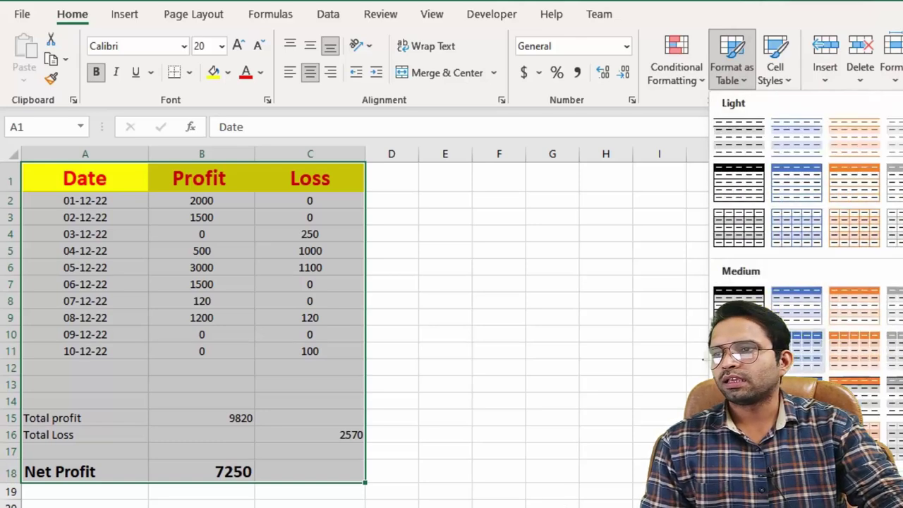
{"action": "left_click", "coordinate": [739, 237]}
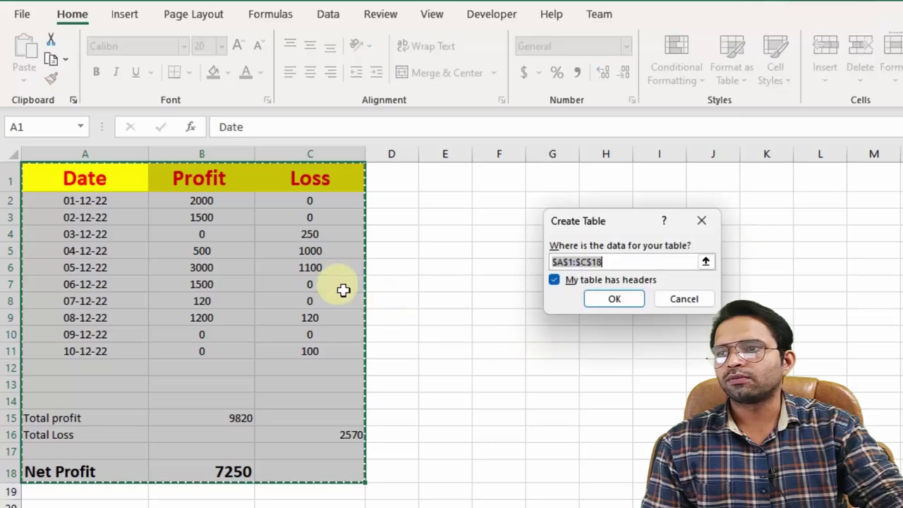
{"action": "left_click", "coordinate": [632, 302]}
{"action": "left_click", "coordinate": [512, 261]}
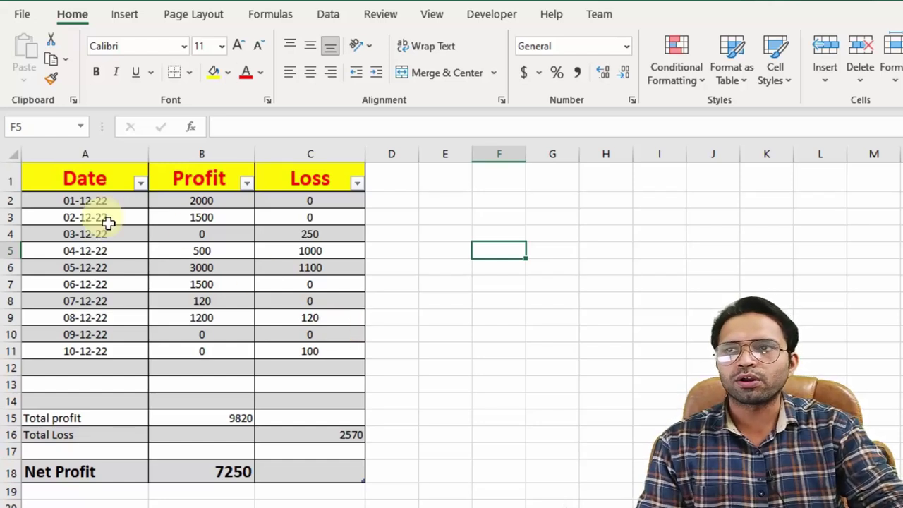
Step: Stop the macro recording, then select Module1 in the VBA editor and choose Export File
{"action": "left_click", "coordinate": [494, 14]}
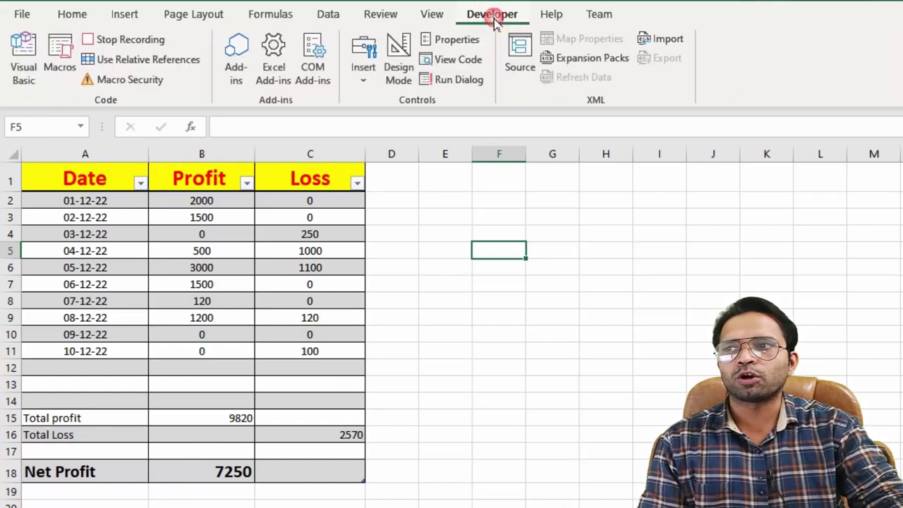
{"action": "left_click", "coordinate": [143, 41]}
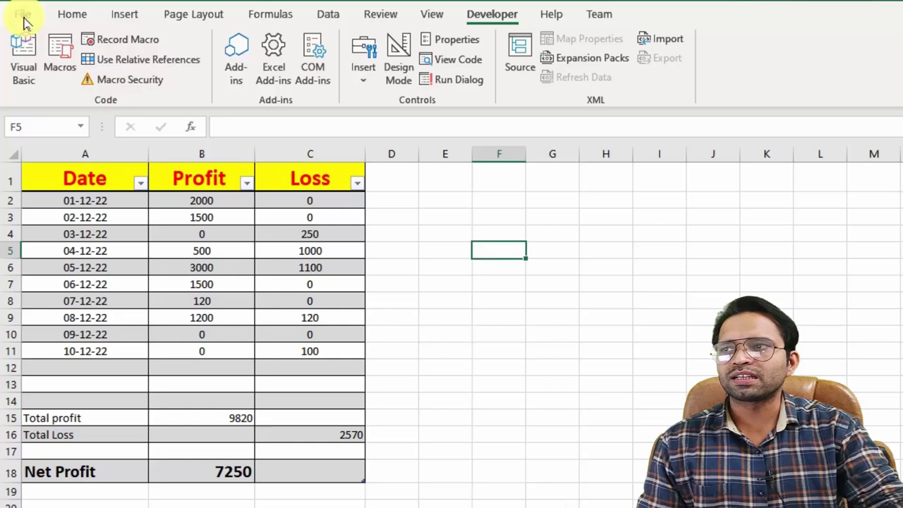
{"action": "left_click", "coordinate": [30, 85]}
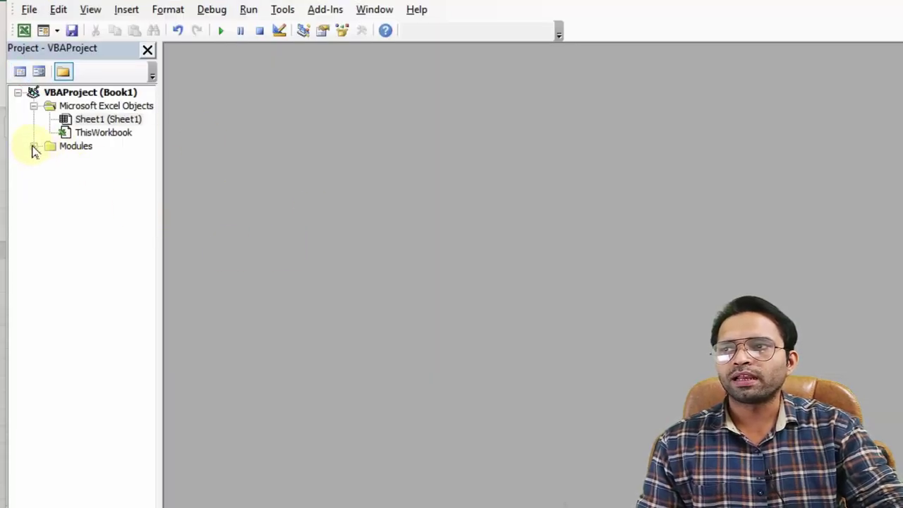
{"action": "left_click", "coordinate": [34, 146]}
{"action": "left_click", "coordinate": [93, 160]}
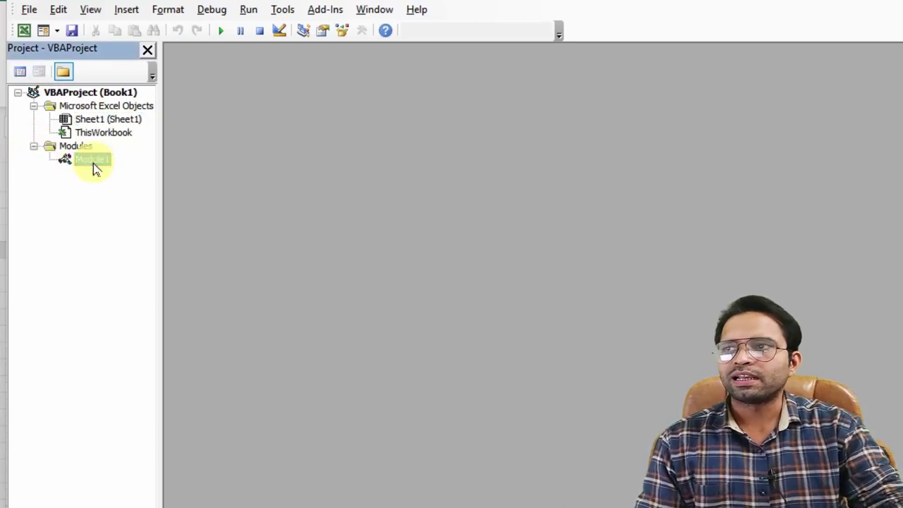
{"action": "left_click", "coordinate": [29, 10]}
{"action": "left_click", "coordinate": [83, 68]}
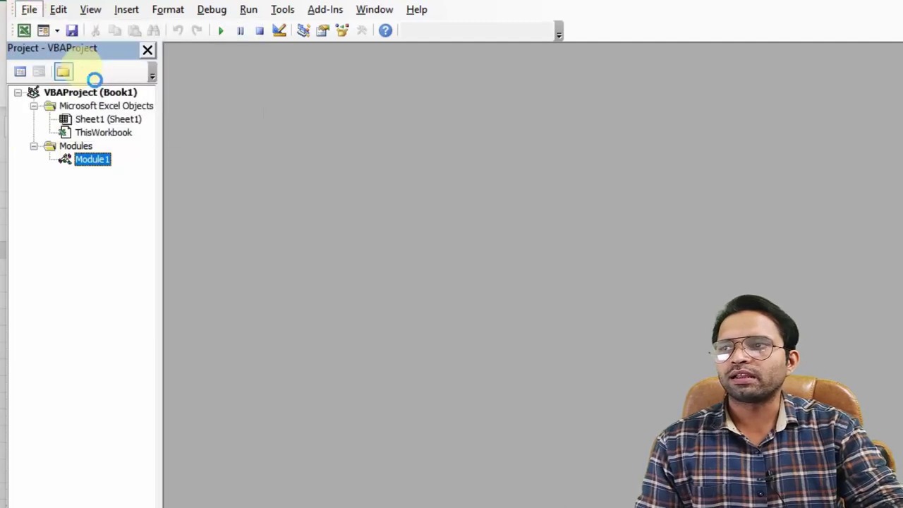
Step: Export Module1 to the Desktop as Data_Automation.bas
{"action": "left_click", "coordinate": [93, 143]}
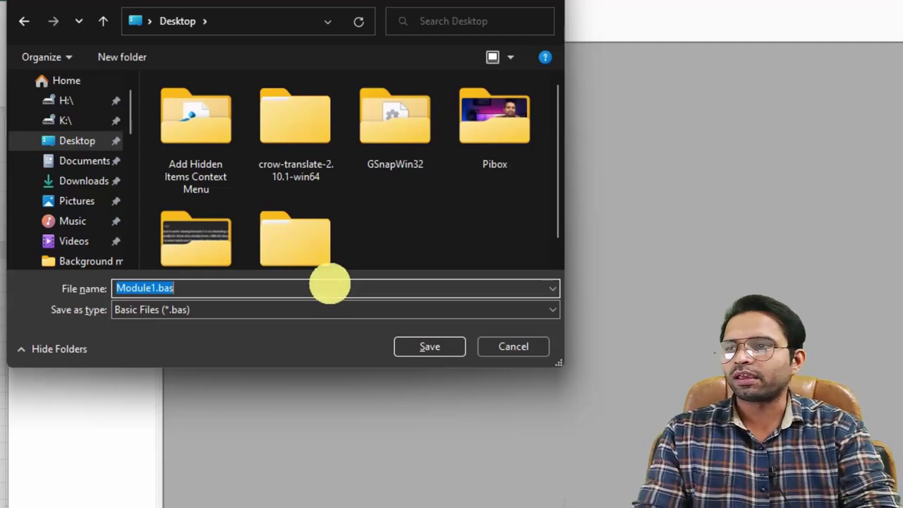
{"action": "type", "text": "Prof"}
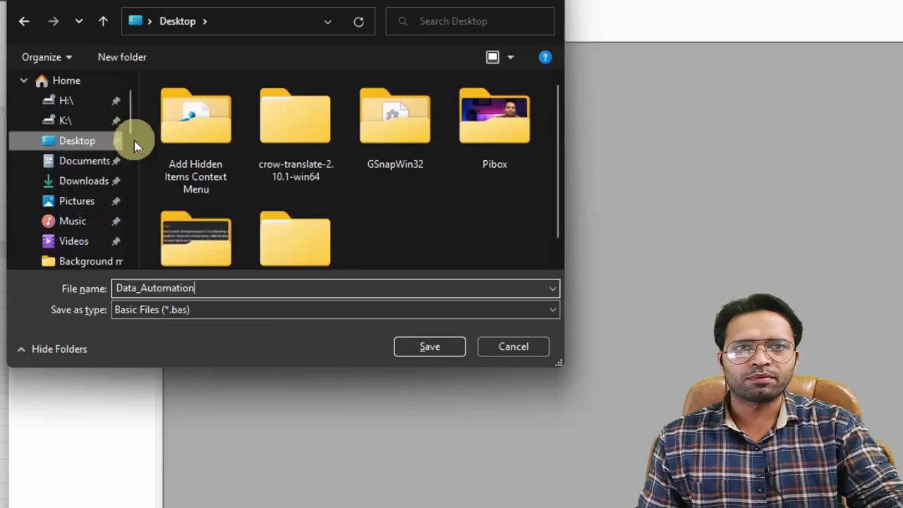
{"action": "left_click", "coordinate": [415, 350]}
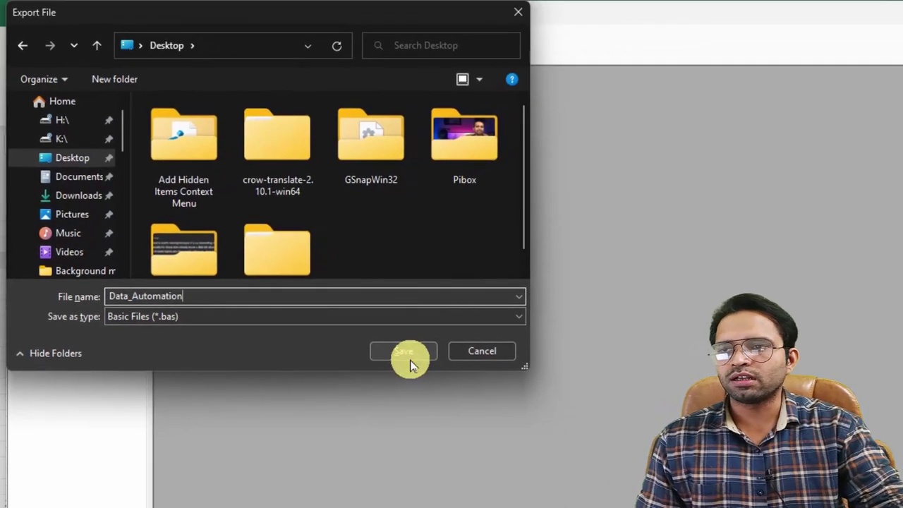
{"action": "left_click", "coordinate": [420, 350]}
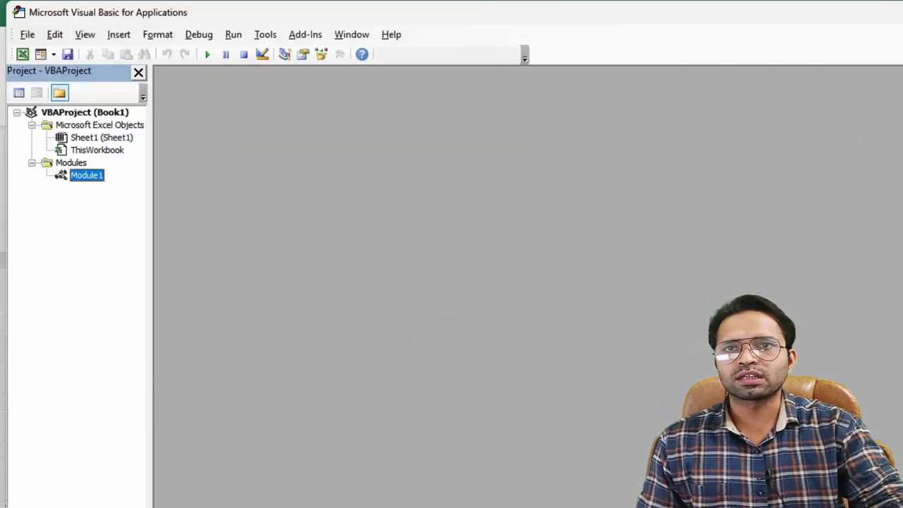
Step: Copy the Date, Profit and Loss data in A1:C11 and close the workbook without saving
{"action": "key", "text": "alt+F11"}
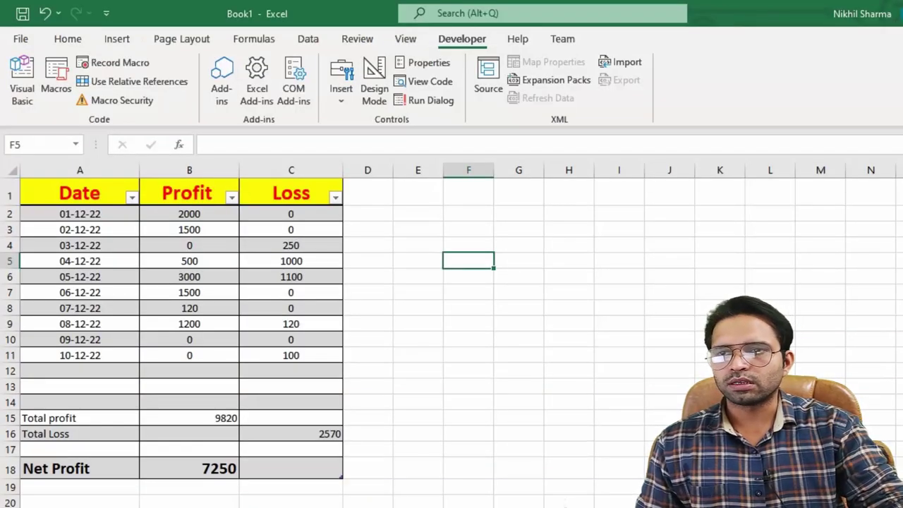
{"action": "key", "text": "ctrl+shift+a"}
{"action": "key", "text": "ctrl+c"}
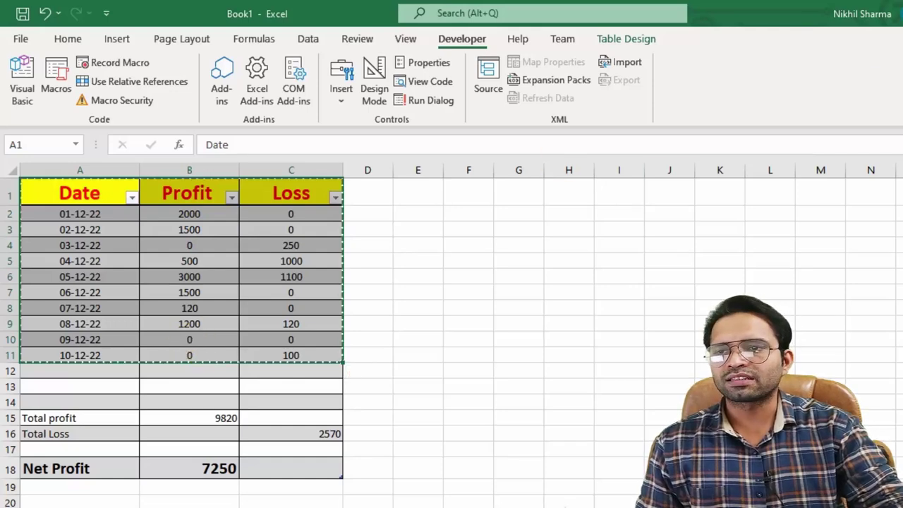
{"action": "key", "text": "ctrl+w"}
{"action": "left_click", "coordinate": [595, 375]}
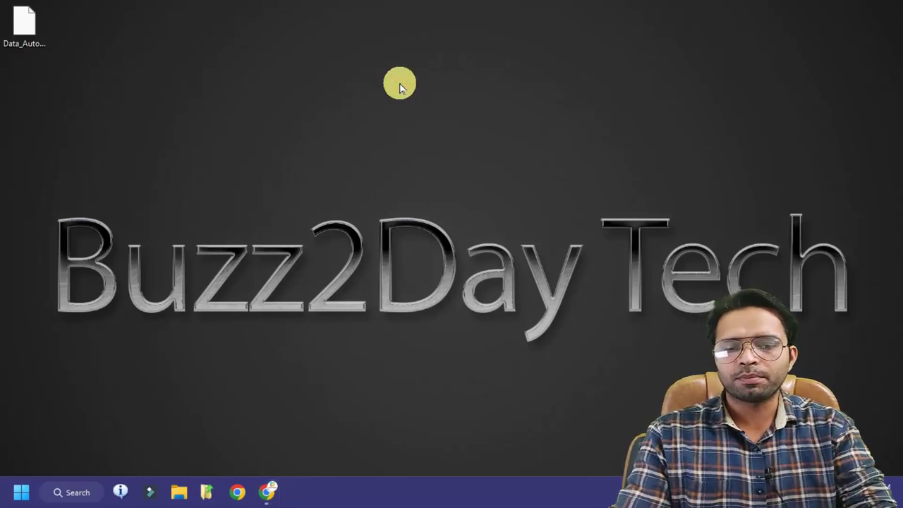
Step: Relaunch Excel and paste the copied data into a new blank workbook
{"action": "key", "text": "super+r"}
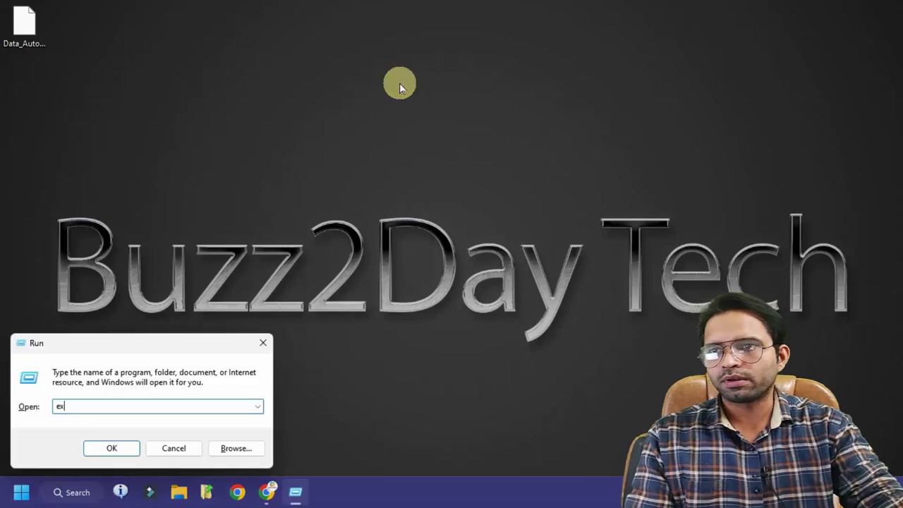
{"action": "key", "text": "Return"}
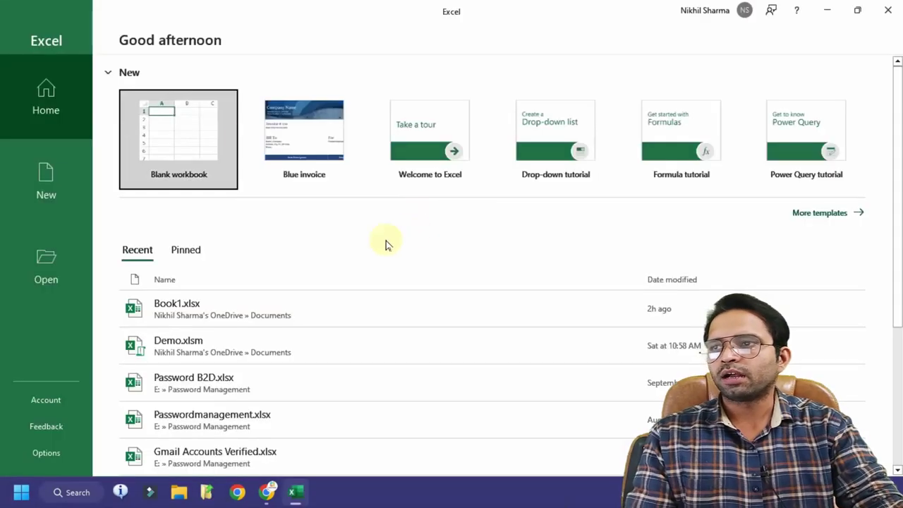
{"action": "left_click", "coordinate": [205, 133]}
{"action": "key", "text": "ctrl+v"}
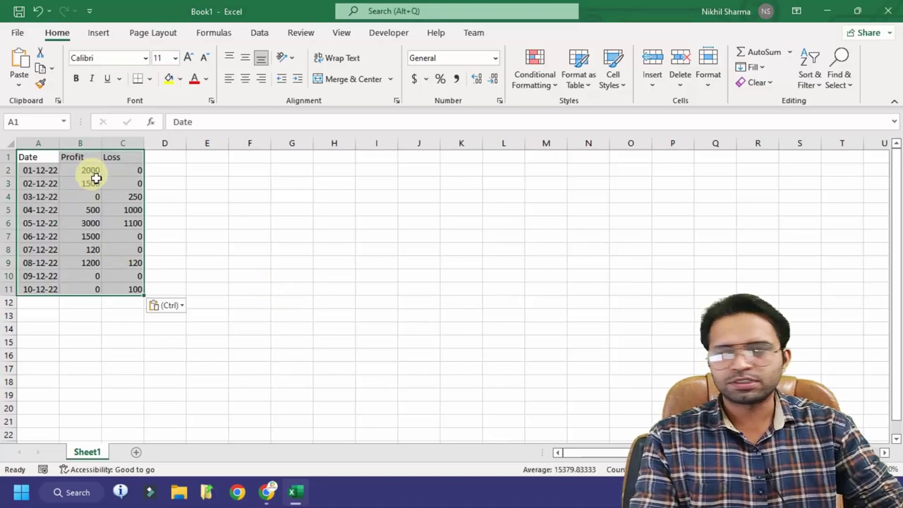
Step: Change the first date in A2 to 11-12-2022
{"action": "left_click", "coordinate": [49, 171]}
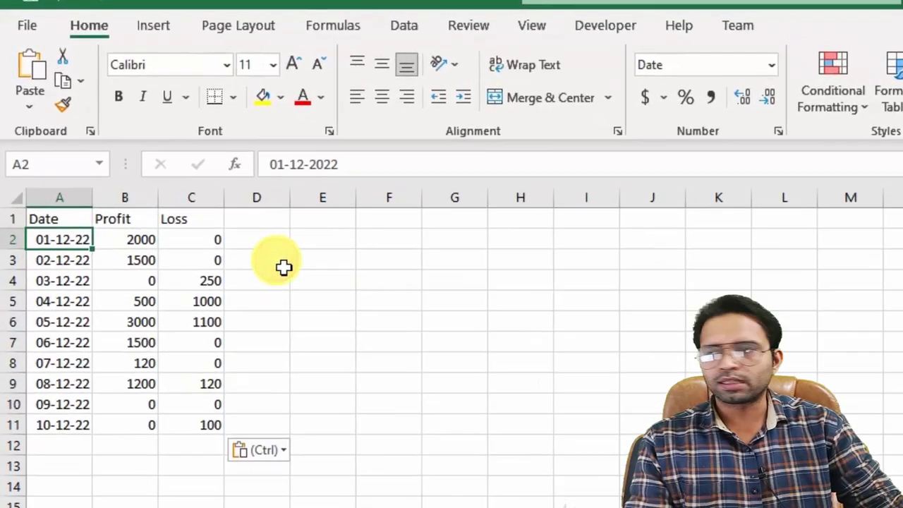
{"action": "type", "text": "0"}
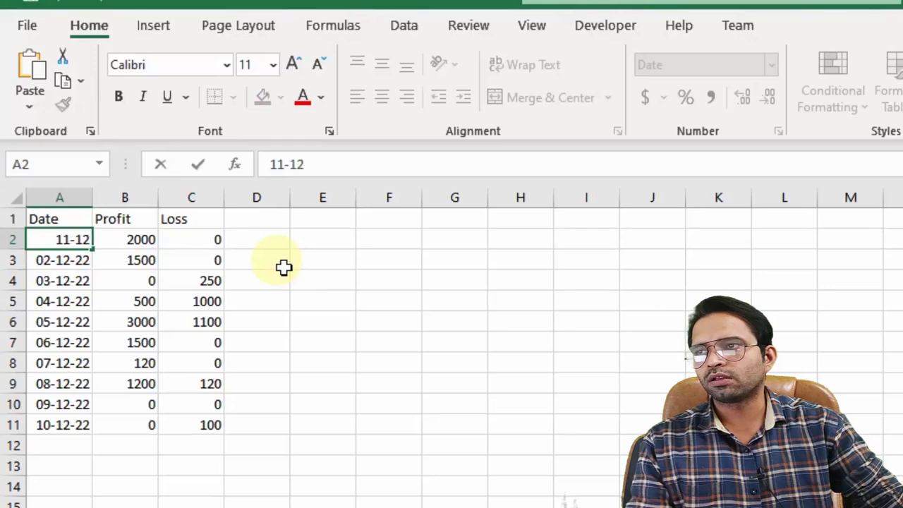
{"action": "type", "text": "20"}
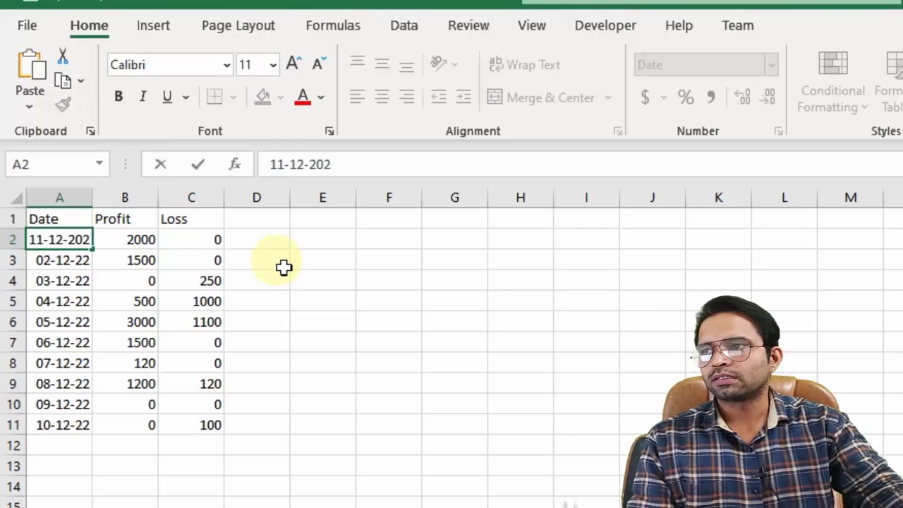
{"action": "type", "text": "2"}
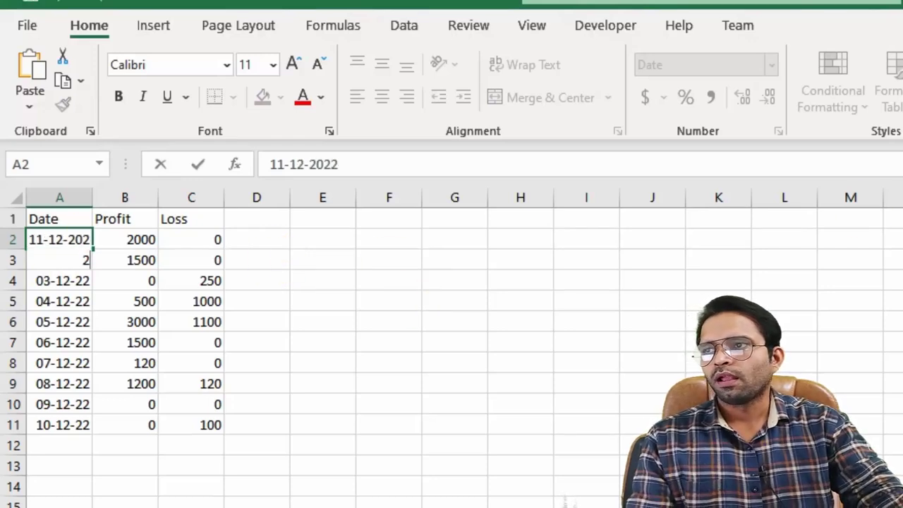
{"action": "key", "text": "Return"}
Step: Widen column A and fill dates 11-12-22 through 20-12-22 down to A11
{"action": "left_click_drag", "start_coordinate": [93, 215], "coordinate": [254, 216]}
{"action": "left_click", "coordinate": [211, 240]}
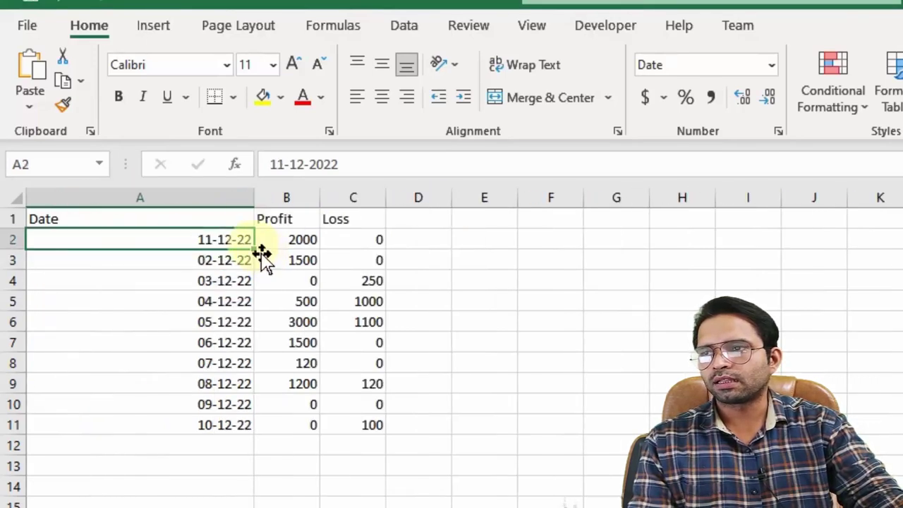
{"action": "left_click_drag", "start_coordinate": [253, 250], "coordinate": [255, 427]}
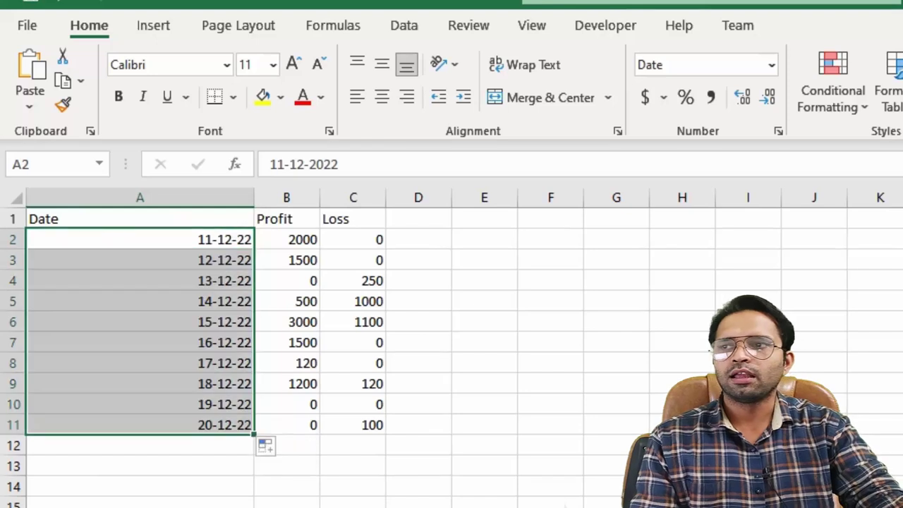
Step: Enter new Profit figures such as 2500, 1000, 0, 1600 and 200 in column B
{"action": "left_click", "coordinate": [317, 241]}
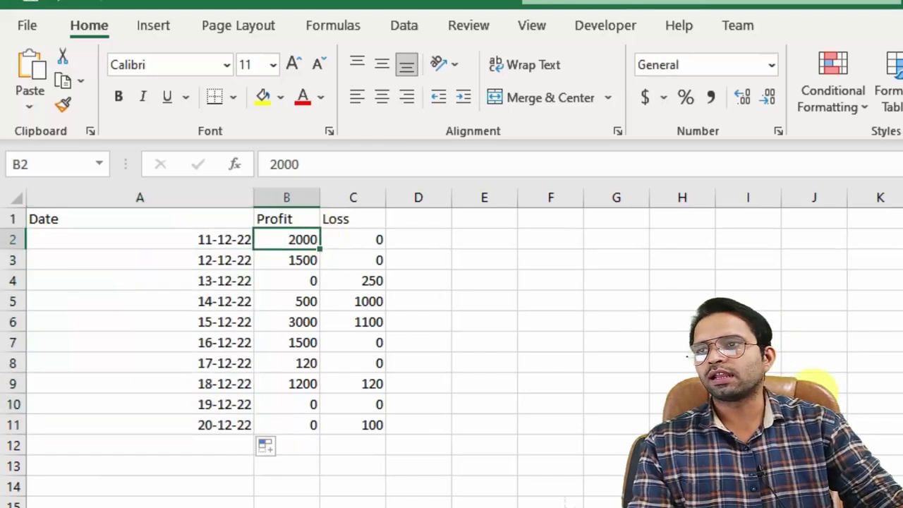
{"action": "type", "text": "25"}
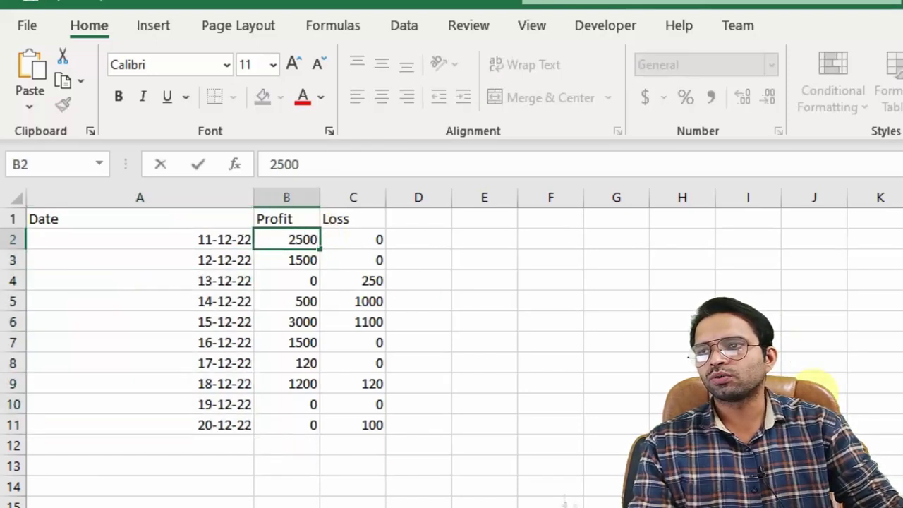
{"action": "key", "text": "Return"}
{"action": "type", "text": "10"}
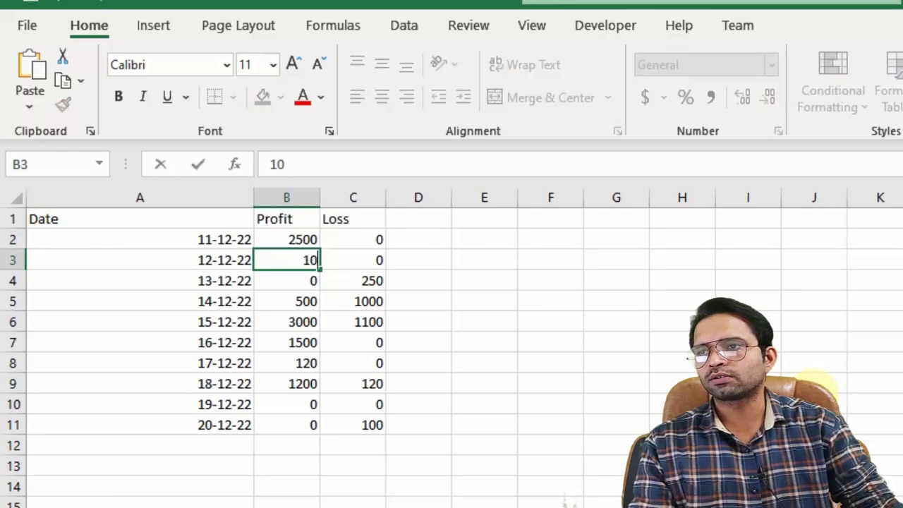
{"action": "type", "text": "0"}
{"action": "key", "text": "Return"}
{"action": "type", "text": "0"}
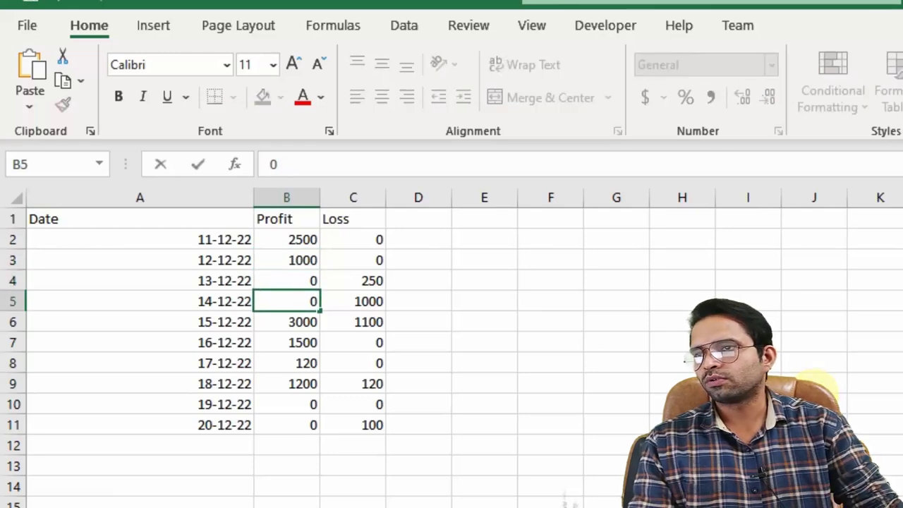
{"action": "key", "text": "Return"}
{"action": "type", "text": "0 150600"}
{"action": "key", "text": "Return"}
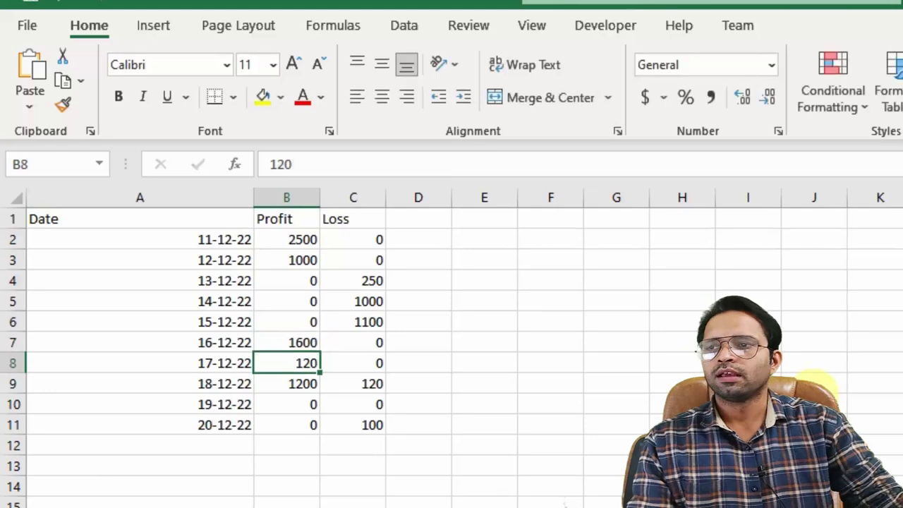
{"action": "type", "text": "200"}
{"action": "key", "text": "Return"}
{"action": "type", "text": "0"}
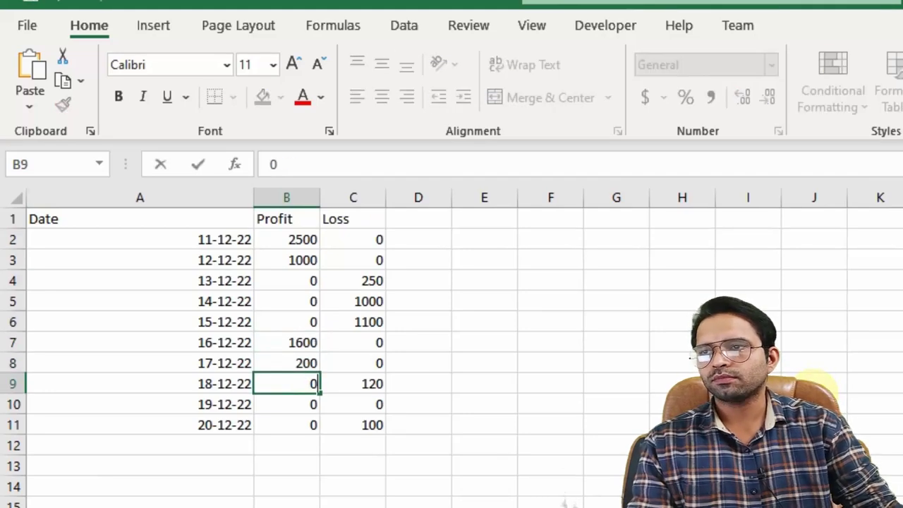
Step: Enter new Loss figures: 2500 in C4, zeros, 300 in C9 and 1500 in C11
{"action": "left_click", "coordinate": [353, 280]}
{"action": "type", "text": "2500"}
{"action": "key", "text": "Return"}
{"action": "type", "text": "0 0"}
{"action": "key", "text": "Return"}
{"action": "key", "text": "Return"}
{"action": "key", "text": "Return"}
{"action": "type", "text": "300"}
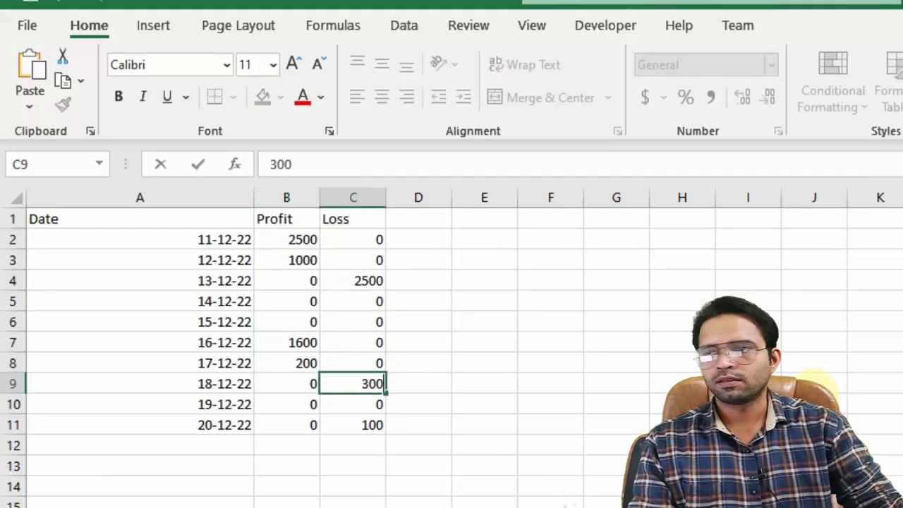
{"action": "key", "text": "Return"}
{"action": "key", "text": "Return"}
{"action": "type", "text": "1500"}
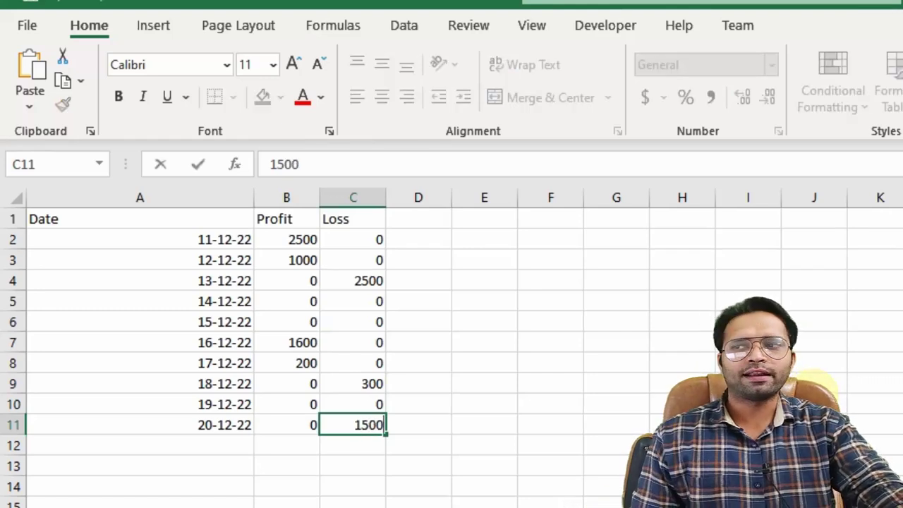
{"action": "key", "text": "Return"}
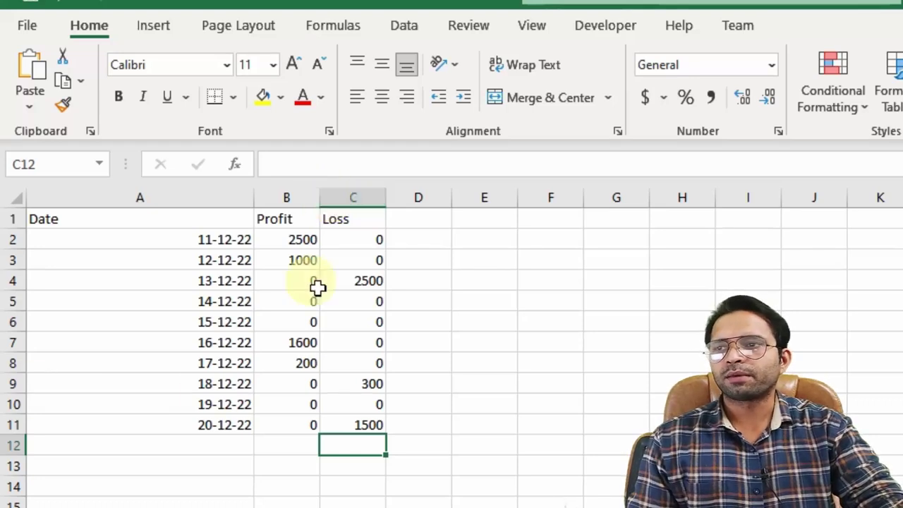
Step: Import Data_Automation.bas into Book1's VBA project and return to the worksheet
{"action": "left_click", "coordinate": [610, 27]}
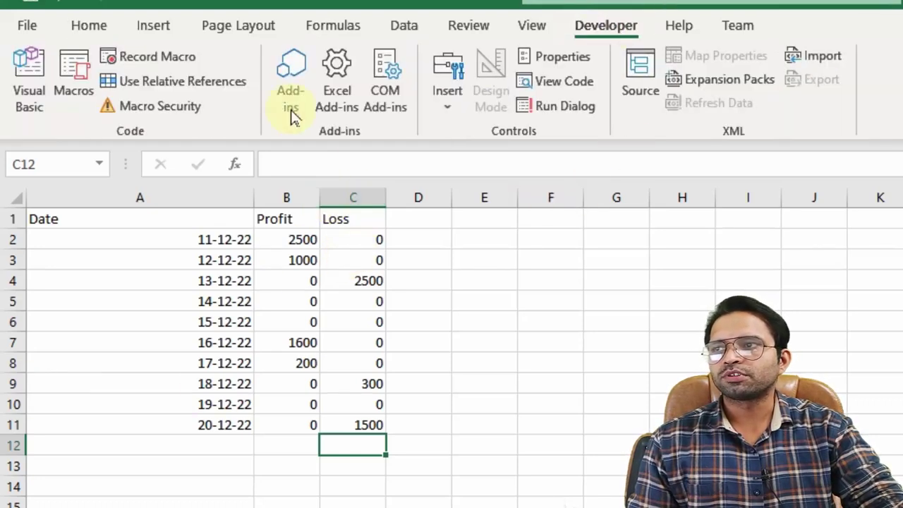
{"action": "left_click", "coordinate": [28, 83]}
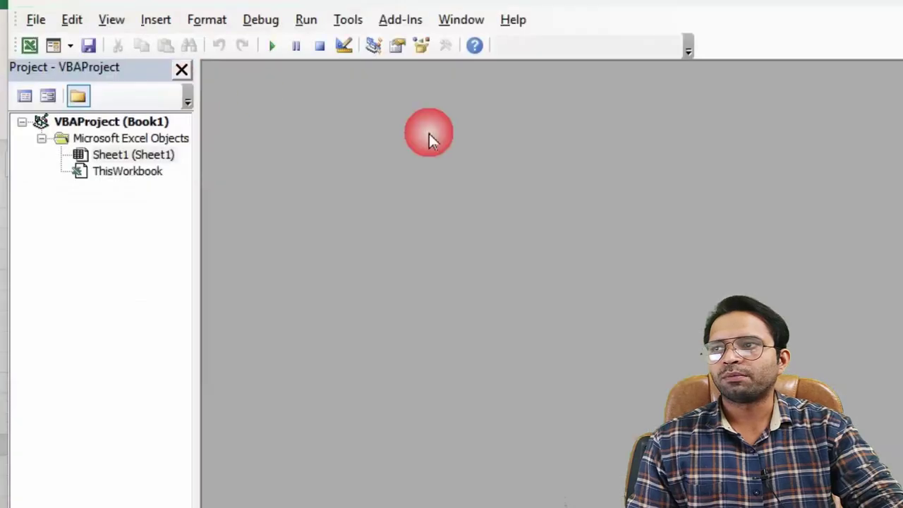
{"action": "left_click", "coordinate": [36, 21]}
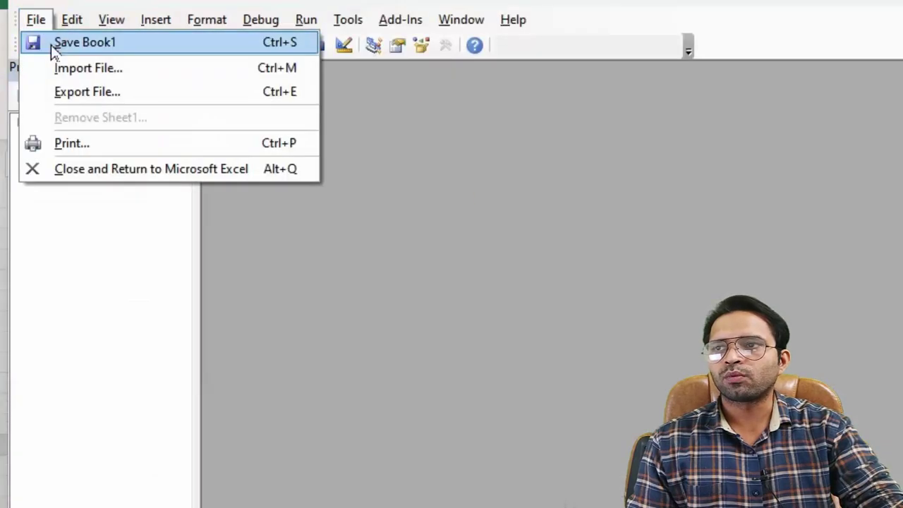
{"action": "left_click", "coordinate": [84, 71]}
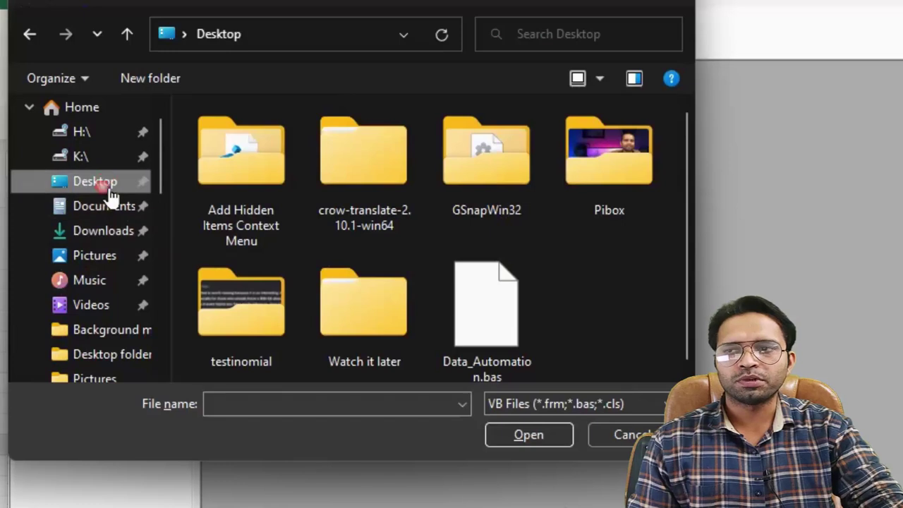
{"action": "left_click", "coordinate": [505, 303]}
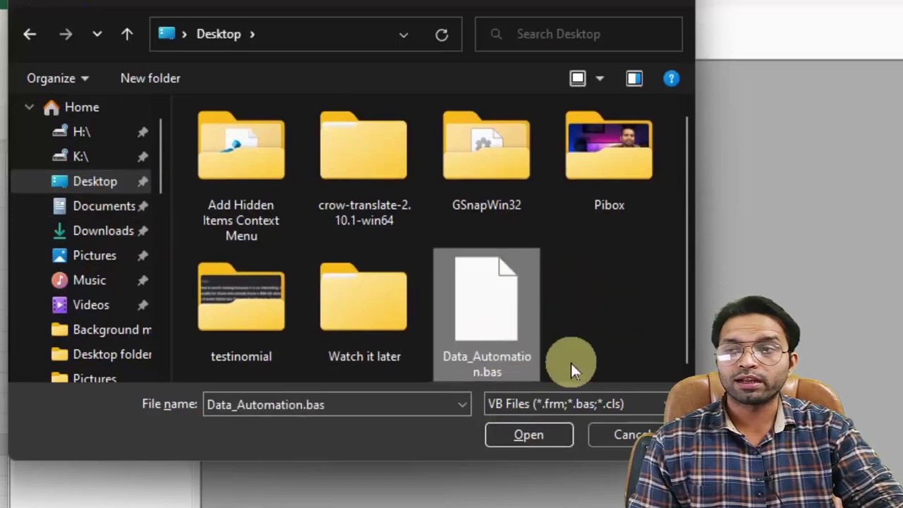
{"action": "left_click", "coordinate": [525, 437]}
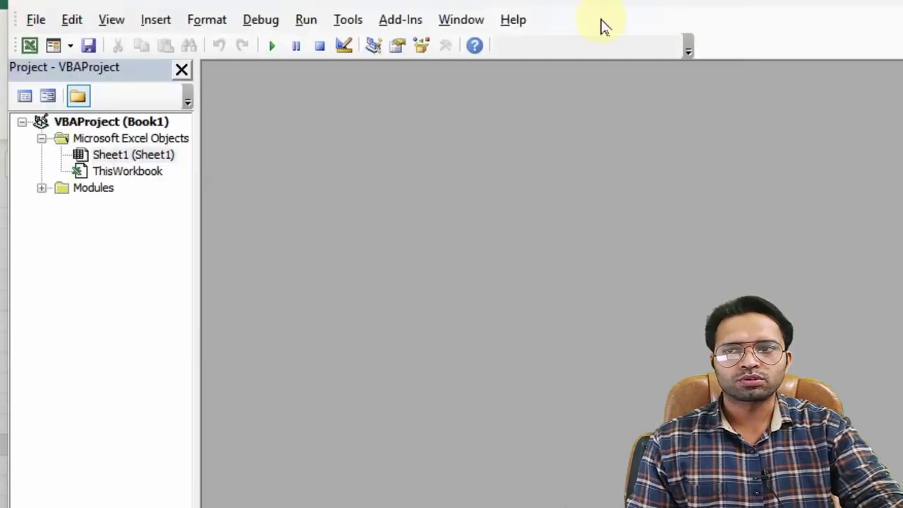
{"action": "key", "text": "alt+F11"}
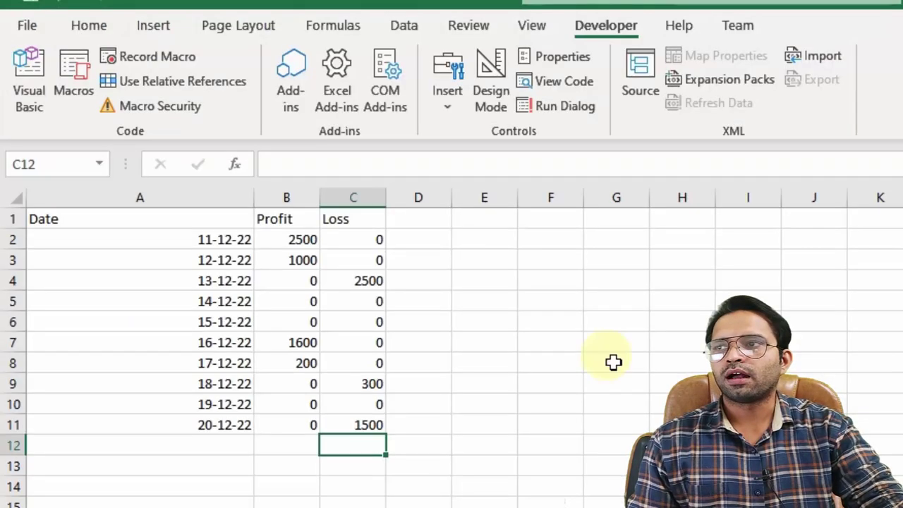
Step: Run the Date_Automate macro, producing totals of 5300 profit, 4300 loss and 1000 Net Profit
{"action": "left_click", "coordinate": [77, 94]}
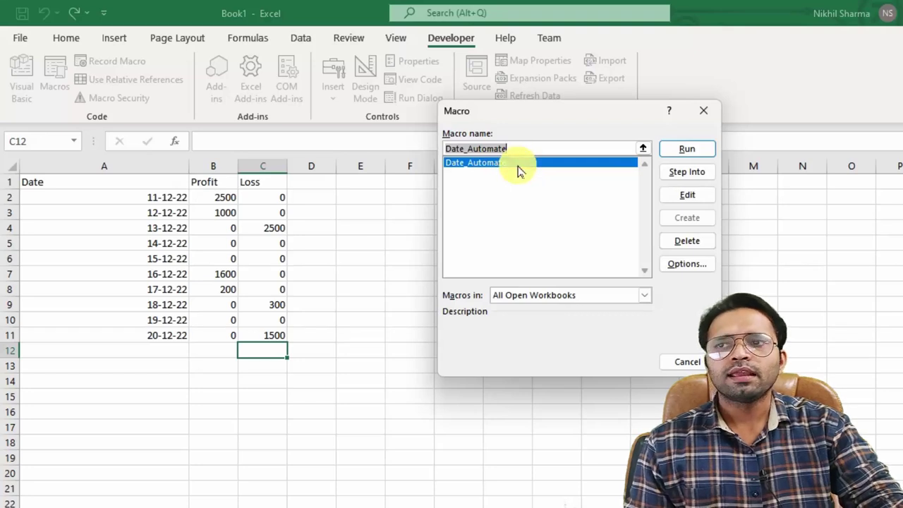
{"action": "left_click", "coordinate": [690, 151]}
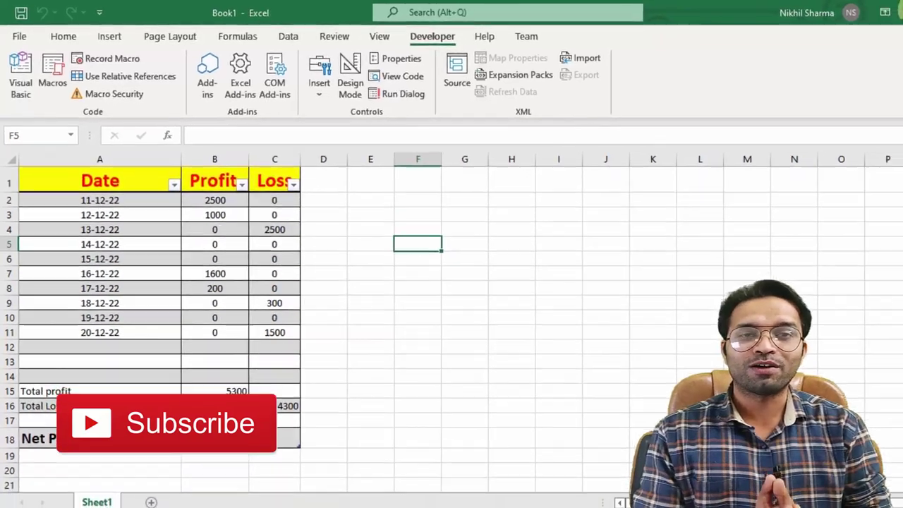
Step: Minimize the Excel window to reveal the desktop
{"action": "left_click", "coordinate": [823, 11]}
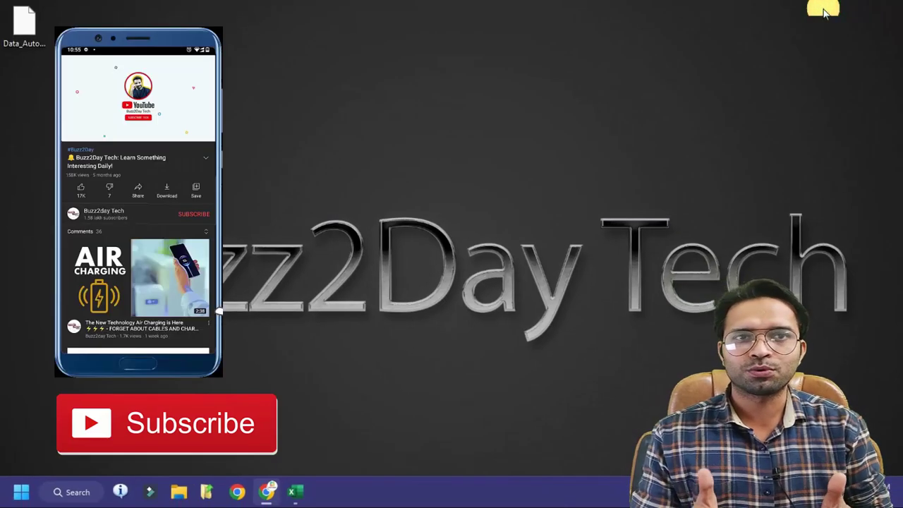